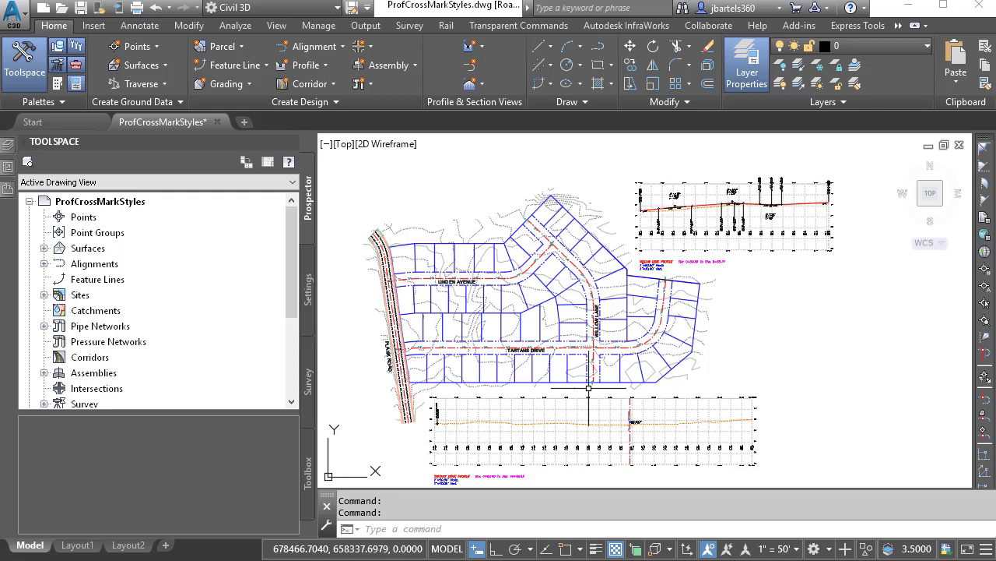
Select the EX-ETW crossing marker and bring up the Tartans Drive profile view's crossing properties
{"action": "scroll", "coordinate": [576, 397], "scroll_direction": "up", "scroll_amount": 5}
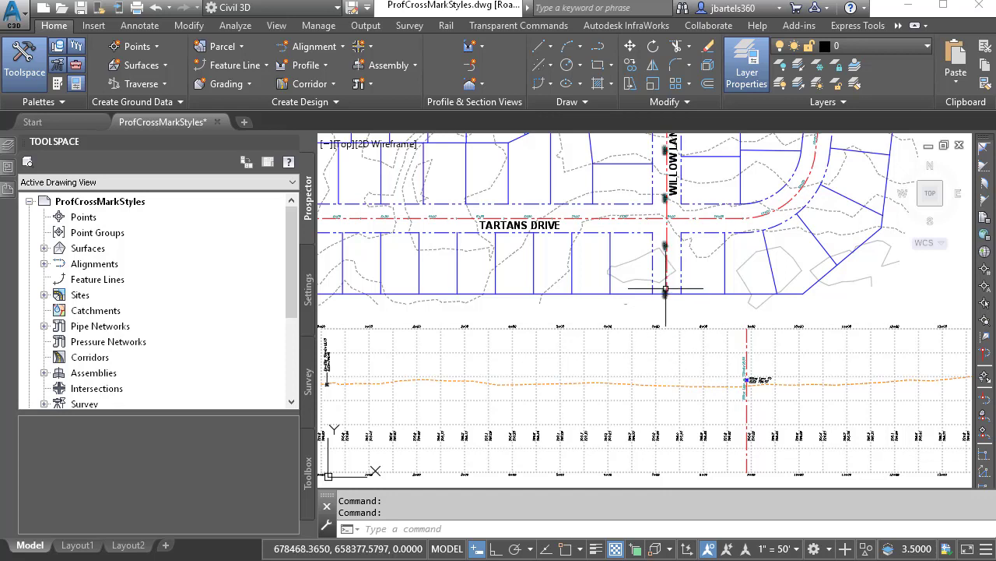
{"action": "scroll", "coordinate": [747, 394], "scroll_direction": "up", "scroll_amount": 5}
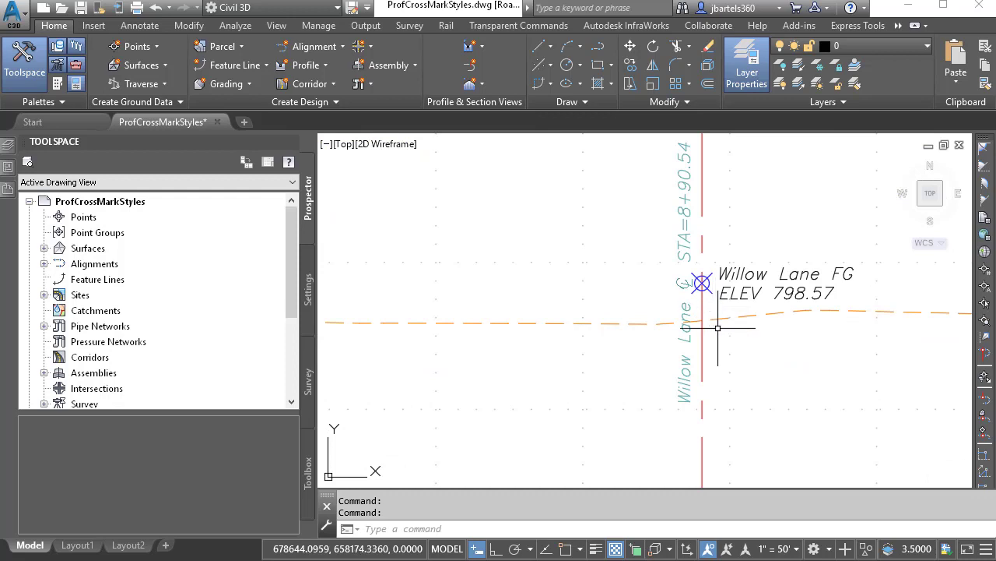
{"action": "scroll", "coordinate": [716, 325], "scroll_direction": "down", "scroll_amount": 5}
{"action": "scroll", "coordinate": [780, 330], "scroll_direction": "down", "scroll_amount": 3}
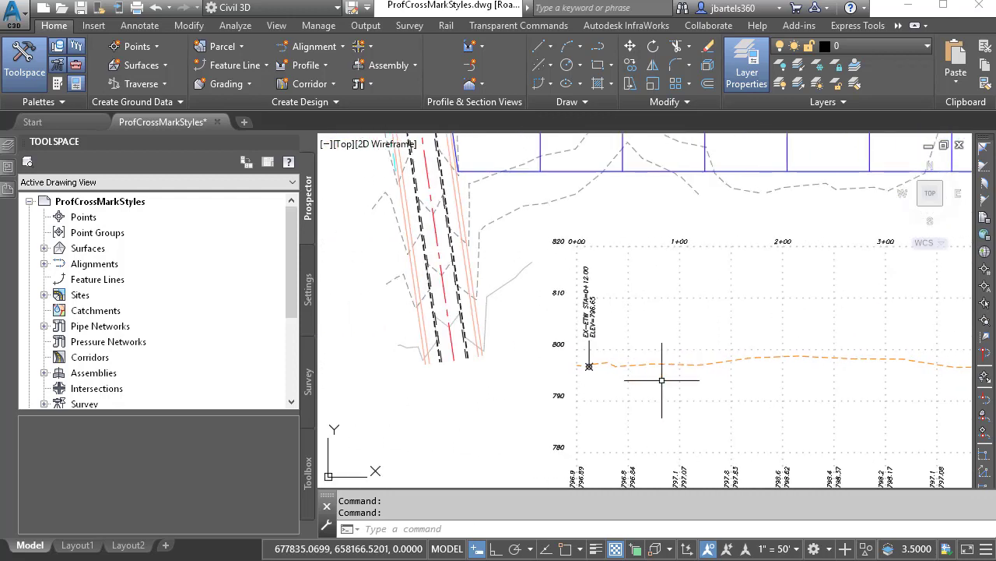
{"action": "scroll", "coordinate": [469, 371], "scroll_direction": "up", "scroll_amount": 3}
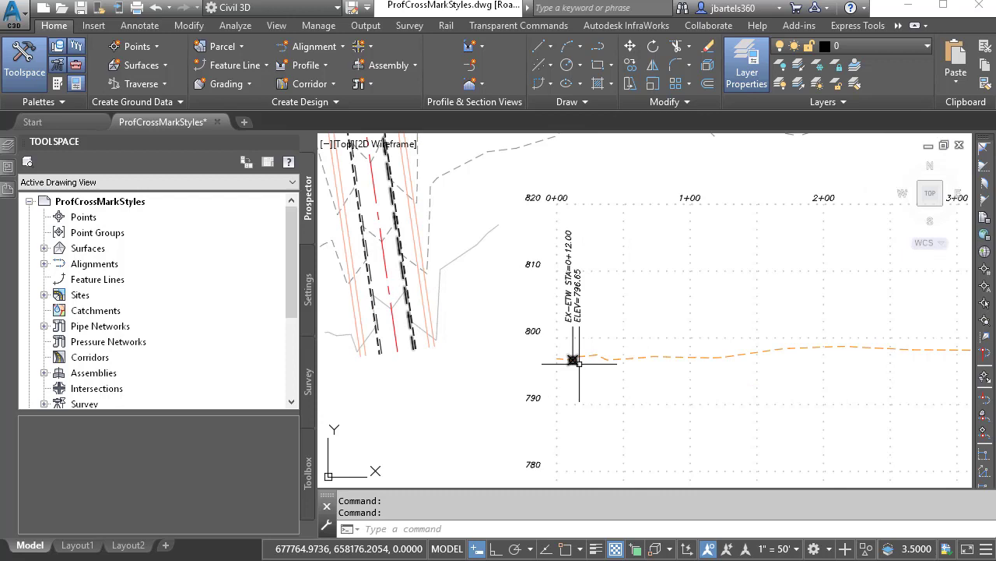
{"action": "mouse_move", "coordinate": [581, 380]}
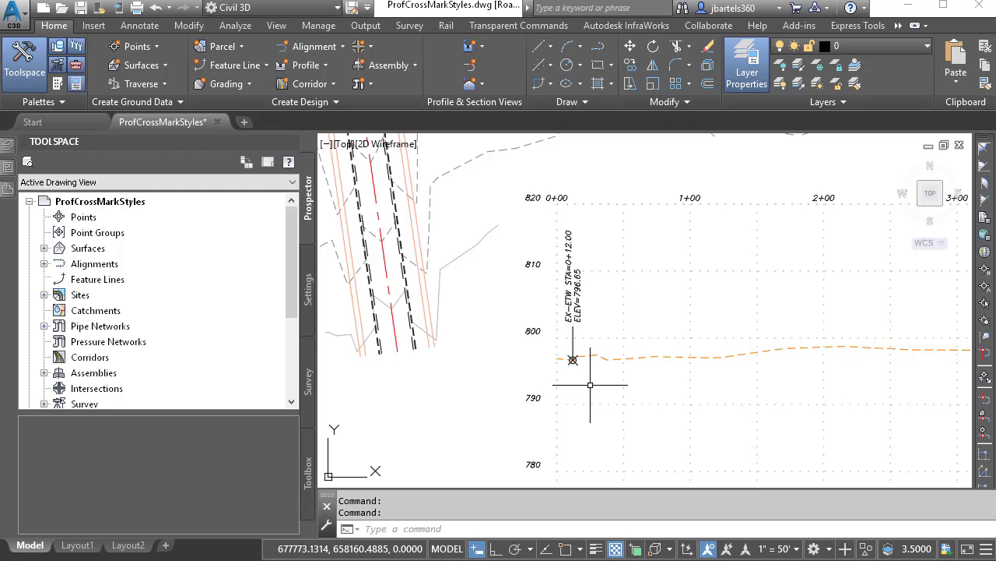
{"action": "scroll", "coordinate": [590, 384], "scroll_direction": "up", "scroll_amount": 4}
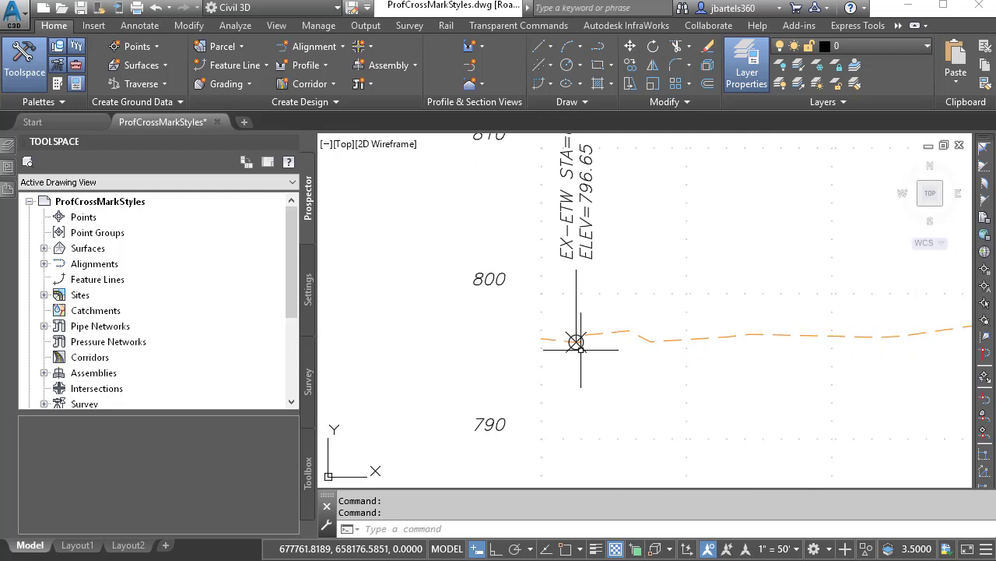
{"action": "left_click", "coordinate": [576, 341]}
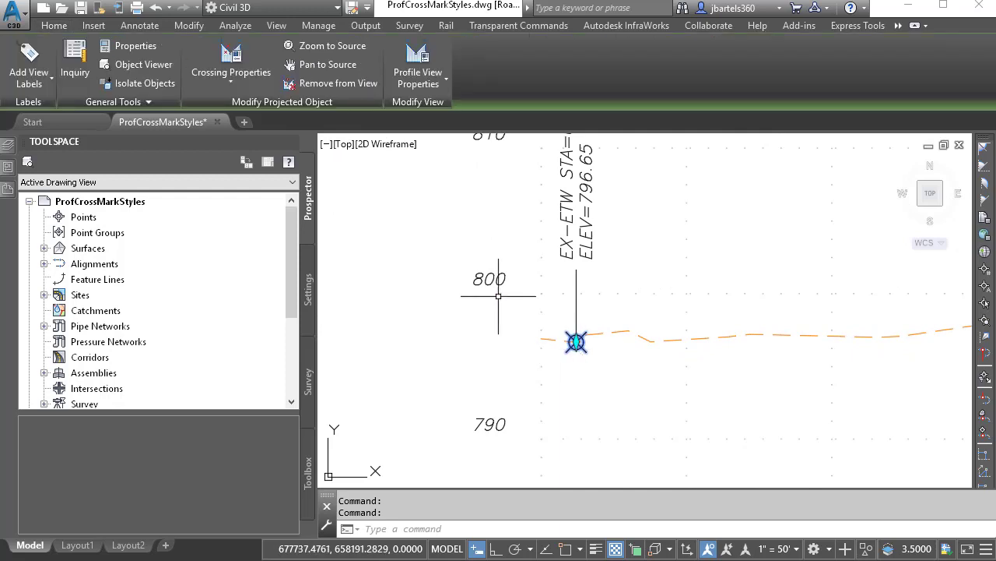
{"action": "left_click", "coordinate": [231, 53]}
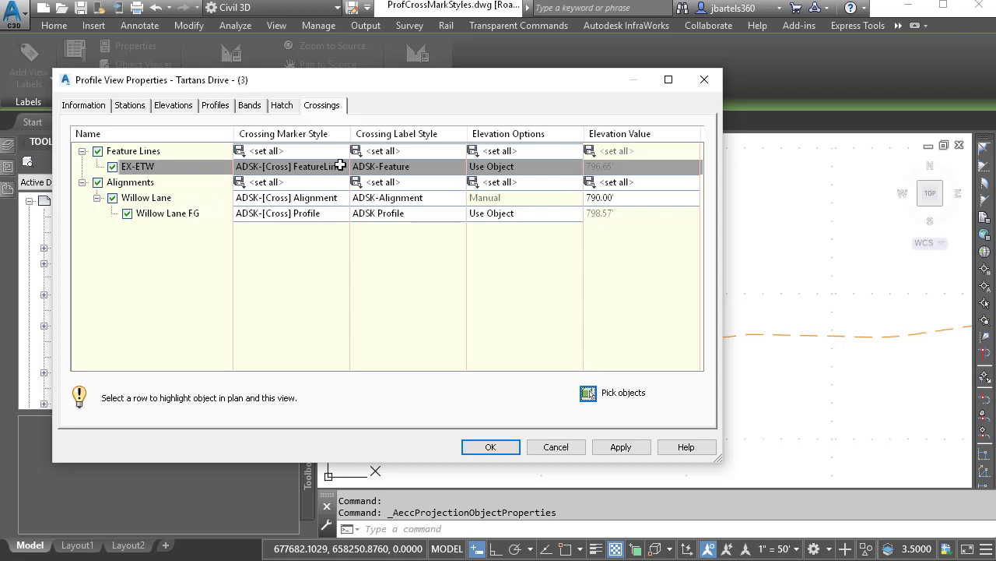
Set the crossing label style to <none> for EX-ETW and all alignment crossings
{"action": "left_click", "coordinate": [369, 167]}
{"action": "left_click", "coordinate": [363, 167]}
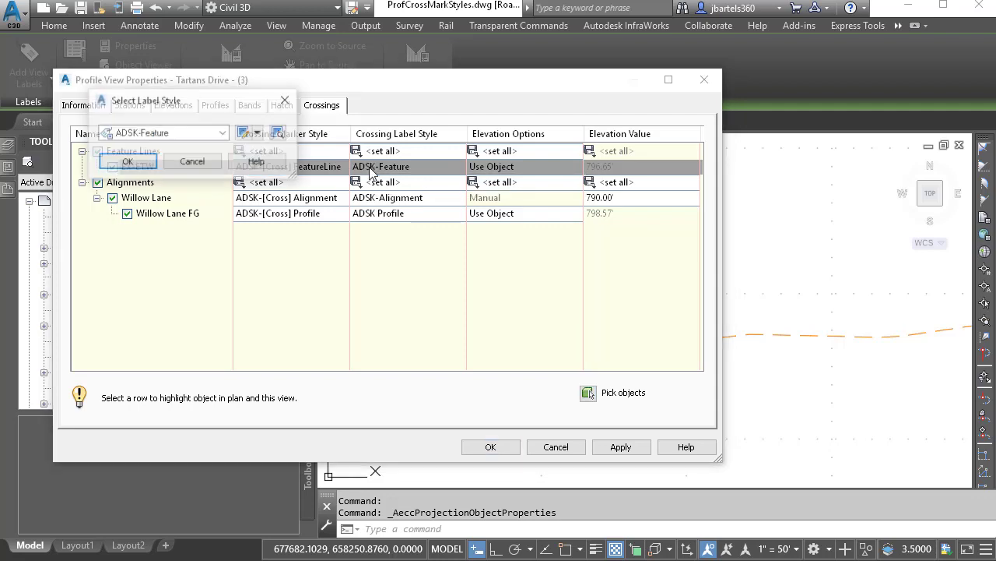
{"action": "left_click", "coordinate": [224, 134]}
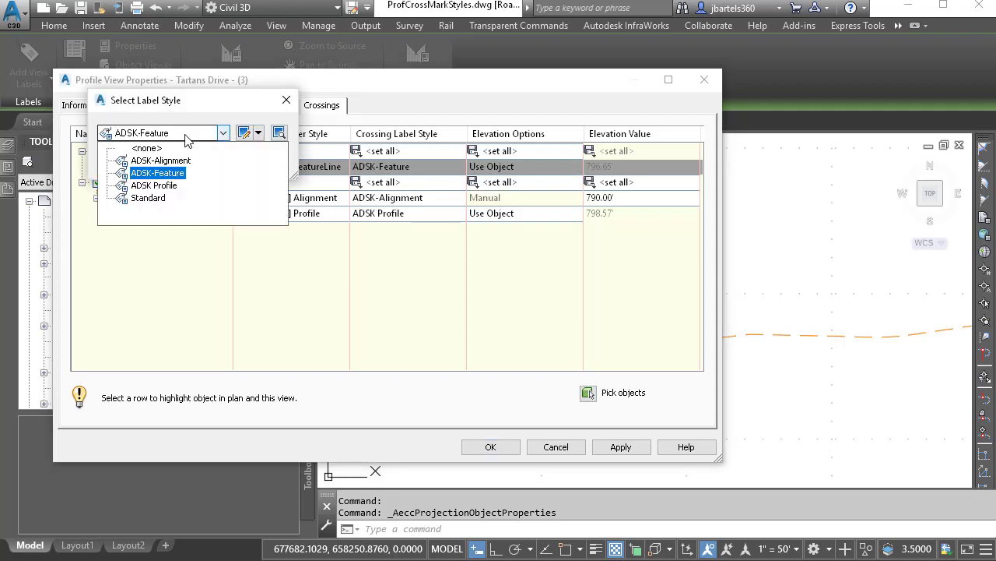
{"action": "left_click", "coordinate": [144, 147]}
{"action": "left_click", "coordinate": [126, 162]}
{"action": "left_click", "coordinate": [377, 183]}
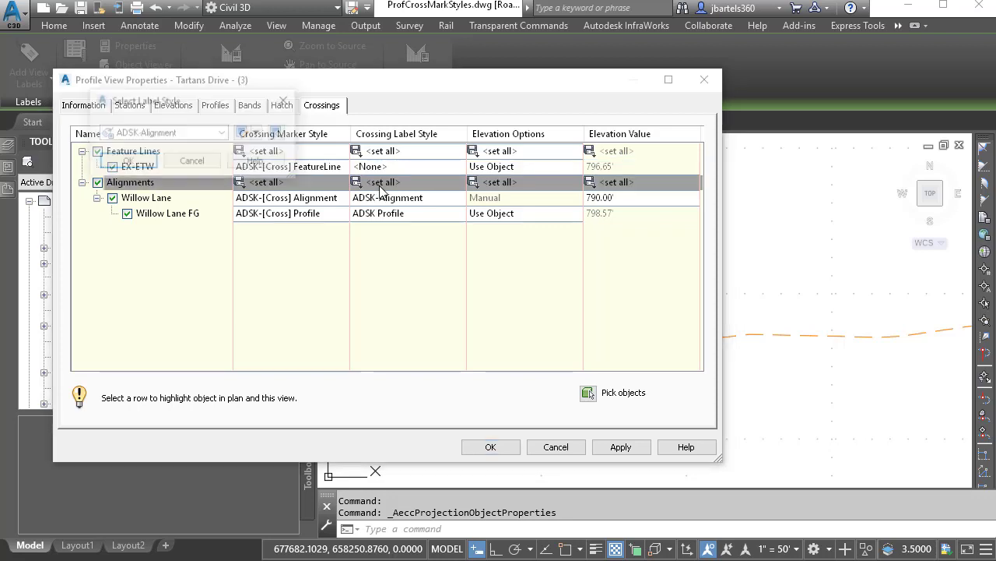
{"action": "left_click", "coordinate": [220, 133]}
{"action": "left_click", "coordinate": [146, 148]}
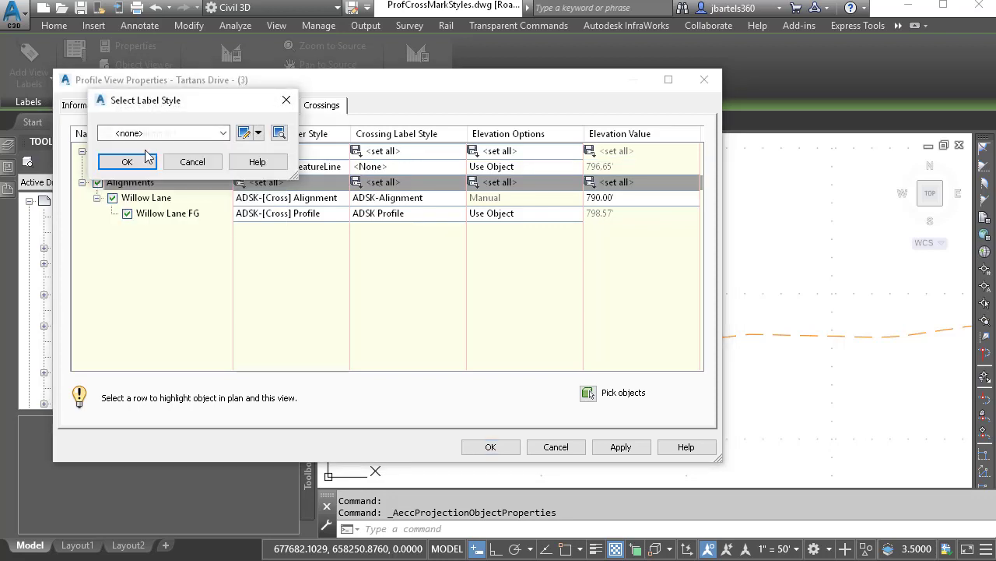
{"action": "left_click", "coordinate": [127, 162]}
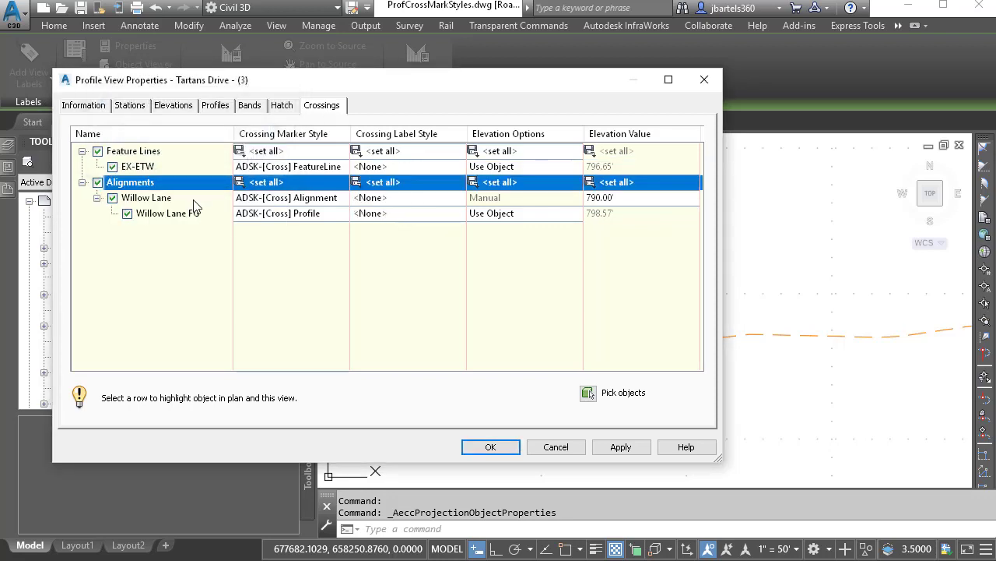
Set the crossing marker style to Standard for EX-ETW and all alignment crossings
{"action": "left_click", "coordinate": [259, 167]}
{"action": "left_click", "coordinate": [223, 134]}
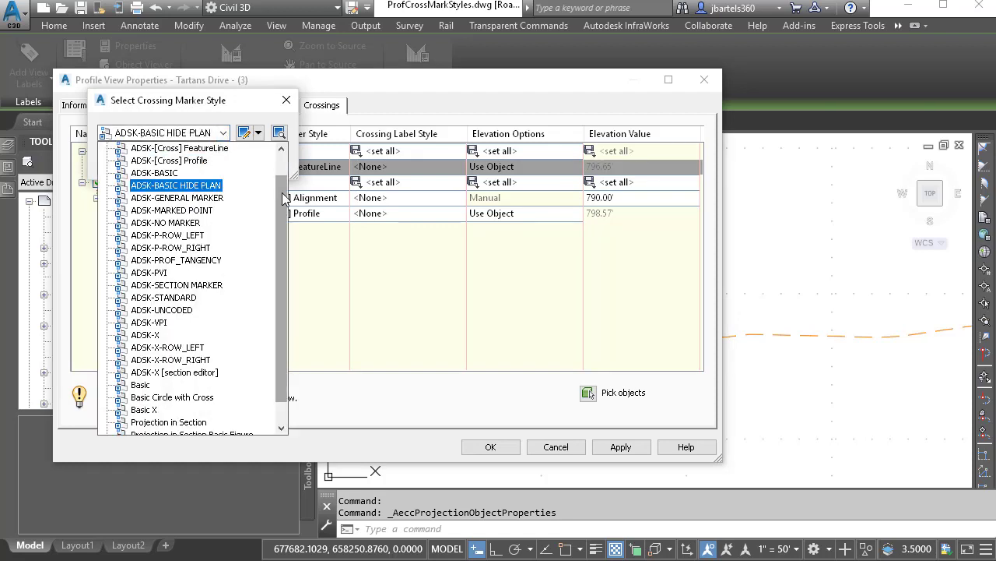
{"action": "scroll", "coordinate": [173, 404], "scroll_direction": "down", "scroll_amount": 1}
{"action": "left_click", "coordinate": [171, 421]}
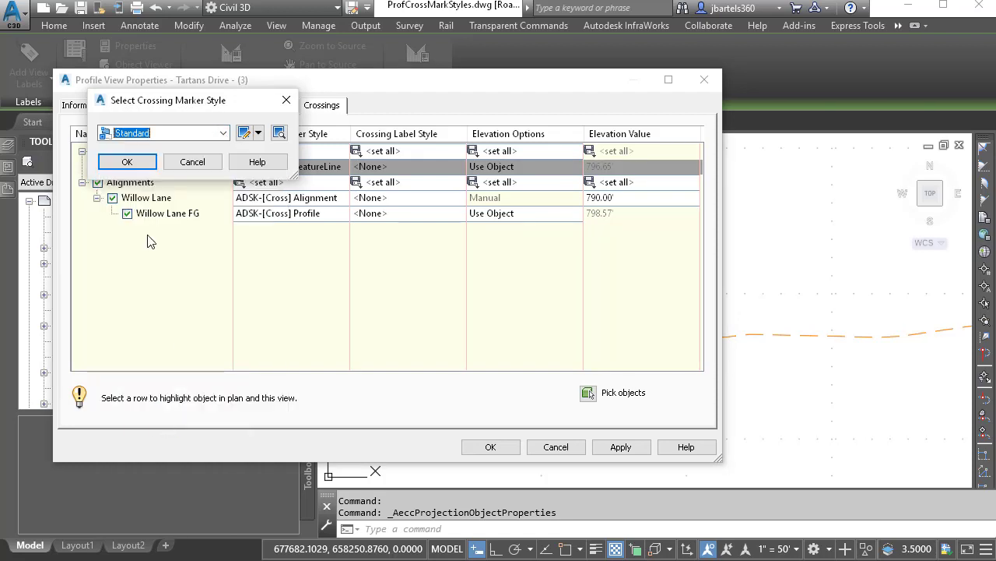
{"action": "left_click", "coordinate": [130, 161]}
{"action": "left_click", "coordinate": [259, 182]}
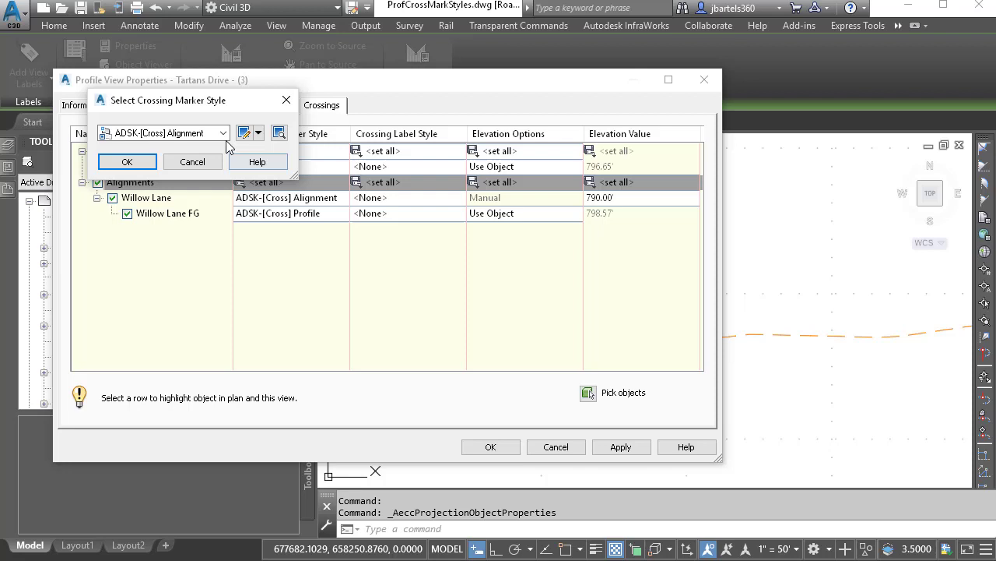
{"action": "left_click", "coordinate": [223, 133]}
{"action": "scroll", "coordinate": [279, 228], "scroll_direction": "down", "scroll_amount": 1}
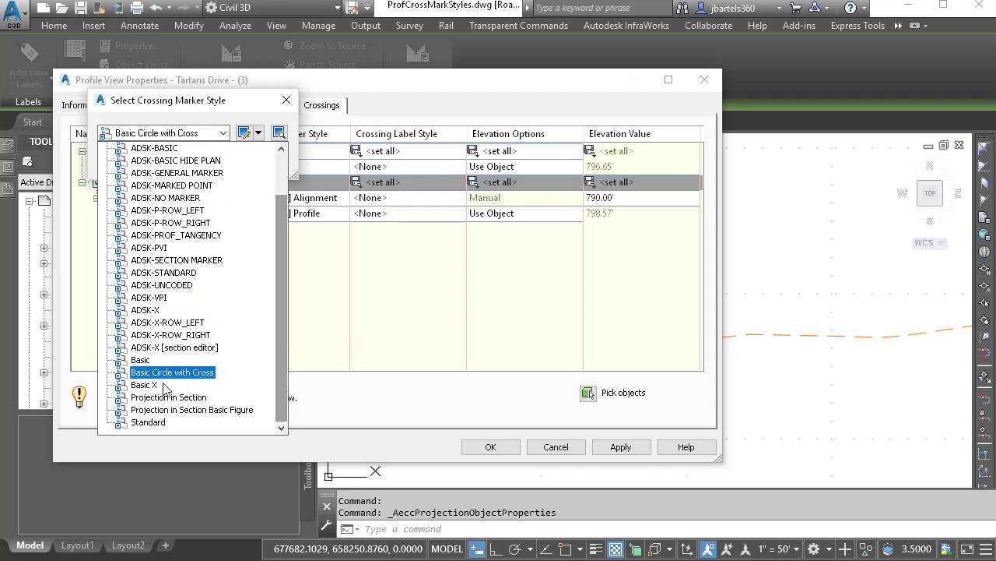
{"action": "left_click", "coordinate": [148, 428]}
{"action": "left_click", "coordinate": [127, 162]}
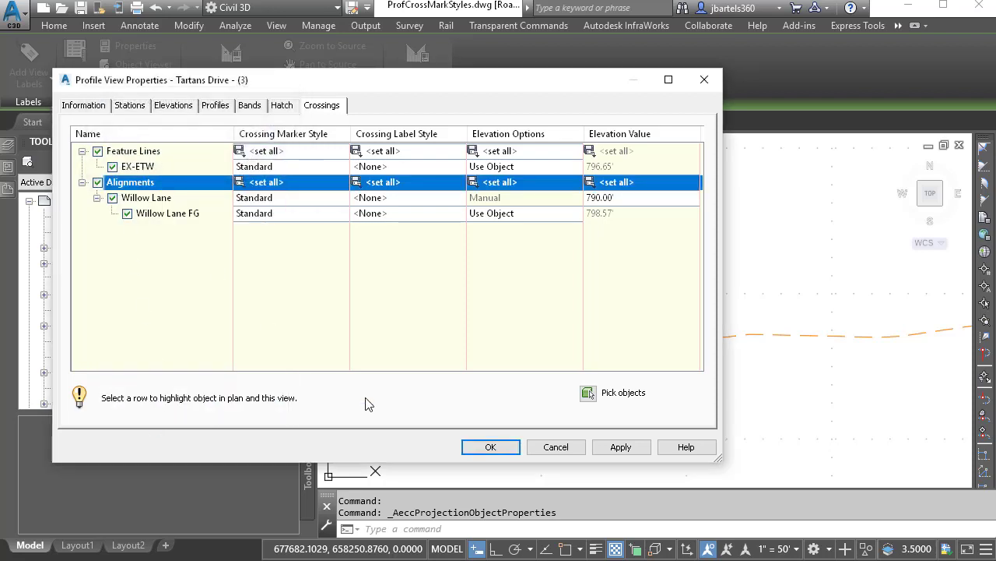
{"action": "left_click", "coordinate": [490, 447]}
{"action": "key", "text": "Escape"}
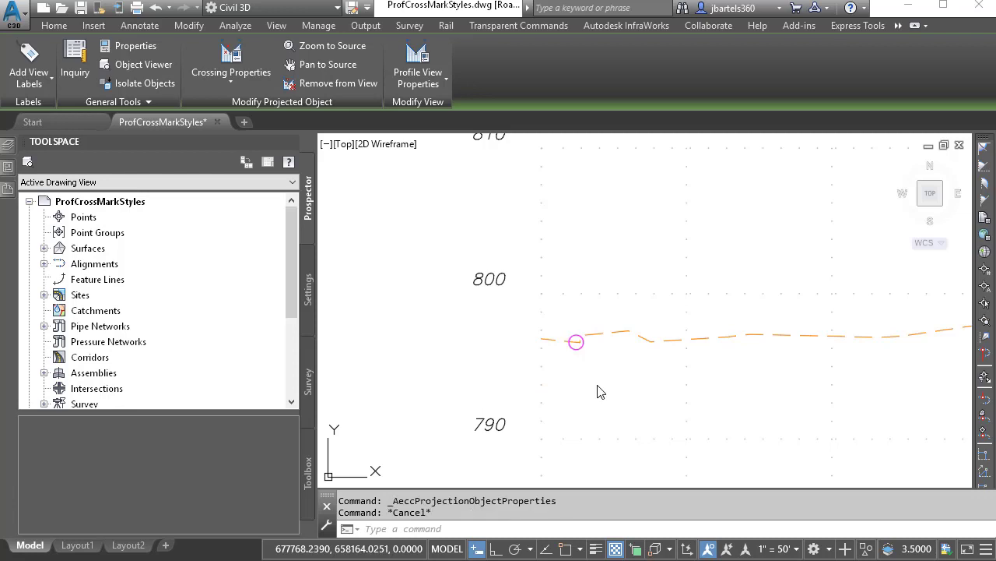
{"action": "scroll", "coordinate": [598, 380], "scroll_direction": "down", "scroll_amount": 1}
{"action": "middle_click_drag", "start_coordinate": [810, 366], "coordinate": [493, 365]}
{"action": "middle_click_drag", "start_coordinate": [683, 364], "coordinate": [526, 362]}
{"action": "scroll", "coordinate": [725, 327], "scroll_direction": "up", "scroll_amount": 3}
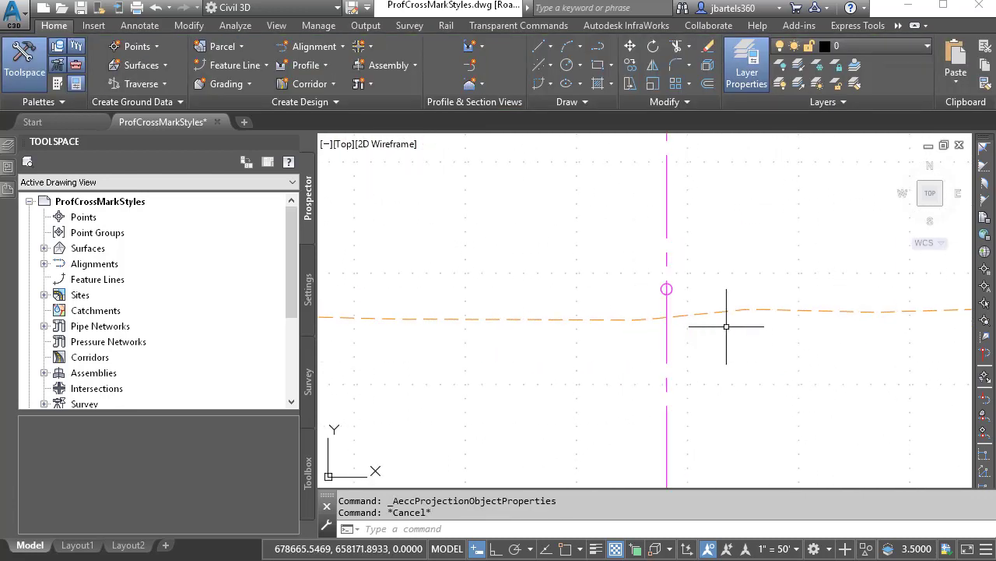
{"action": "middle_click_drag", "start_coordinate": [723, 351], "coordinate": [699, 379]}
{"action": "scroll", "coordinate": [701, 378], "scroll_direction": "down", "scroll_amount": 3}
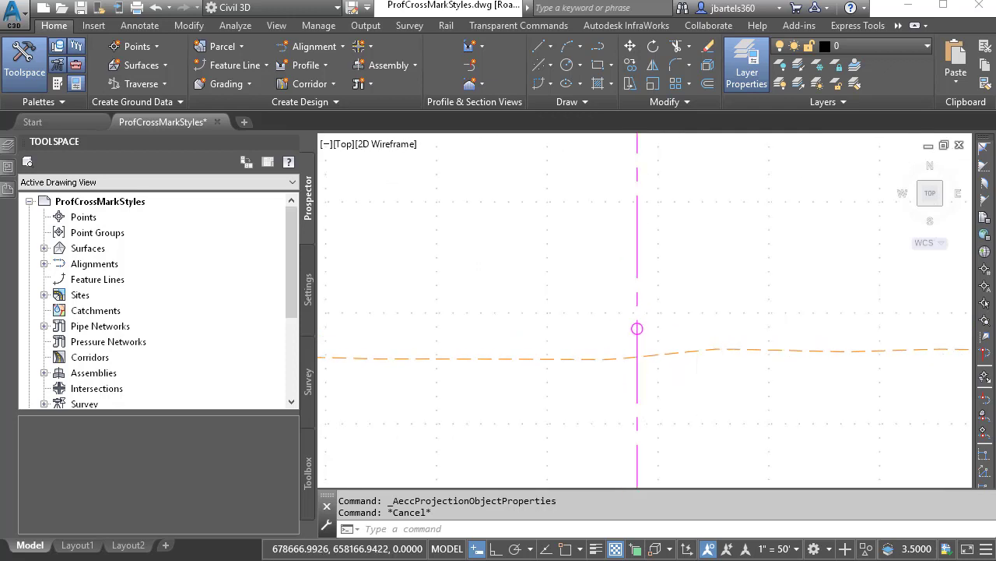
{"action": "middle_click_drag", "start_coordinate": [477, 375], "coordinate": [890, 366]}
{"action": "scroll", "coordinate": [510, 368], "scroll_direction": "up", "scroll_amount": 2}
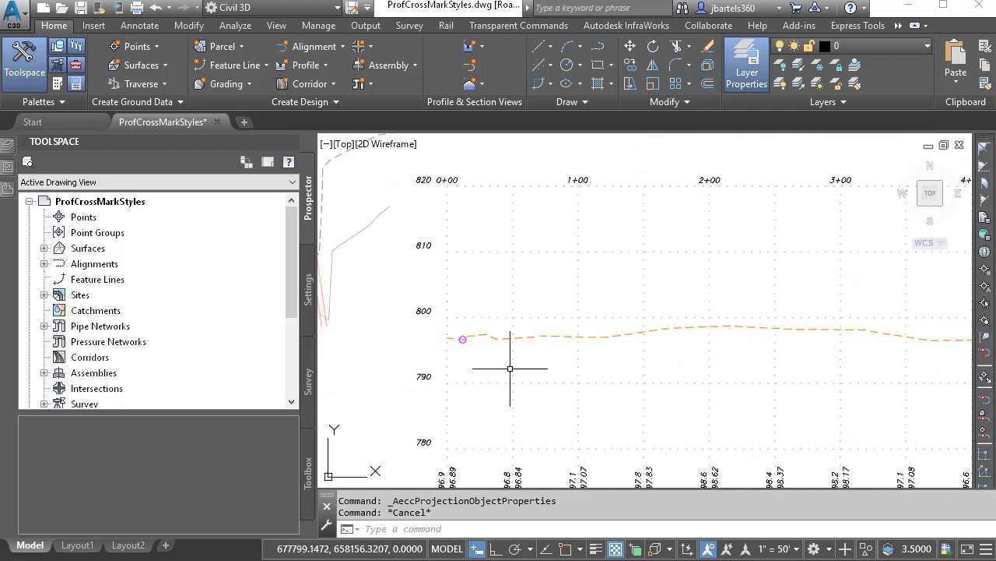
{"action": "scroll", "coordinate": [507, 351], "scroll_direction": "up", "scroll_amount": 2}
{"action": "middle_click_drag", "start_coordinate": [506, 351], "coordinate": [573, 405]}
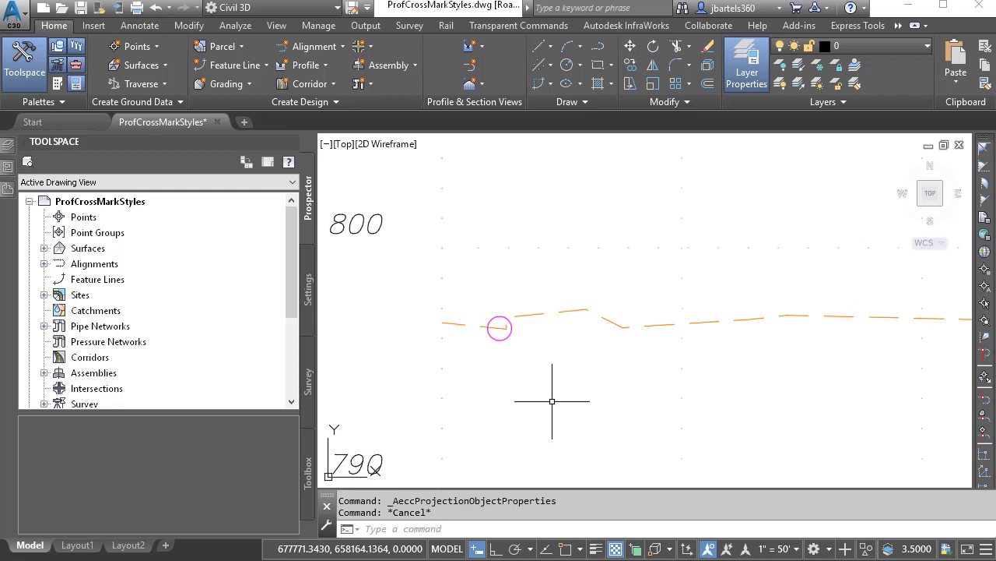
In Toolspace Settings, expand General > Multipurpose Styles > Marker Styles
{"action": "left_click", "coordinate": [308, 300]}
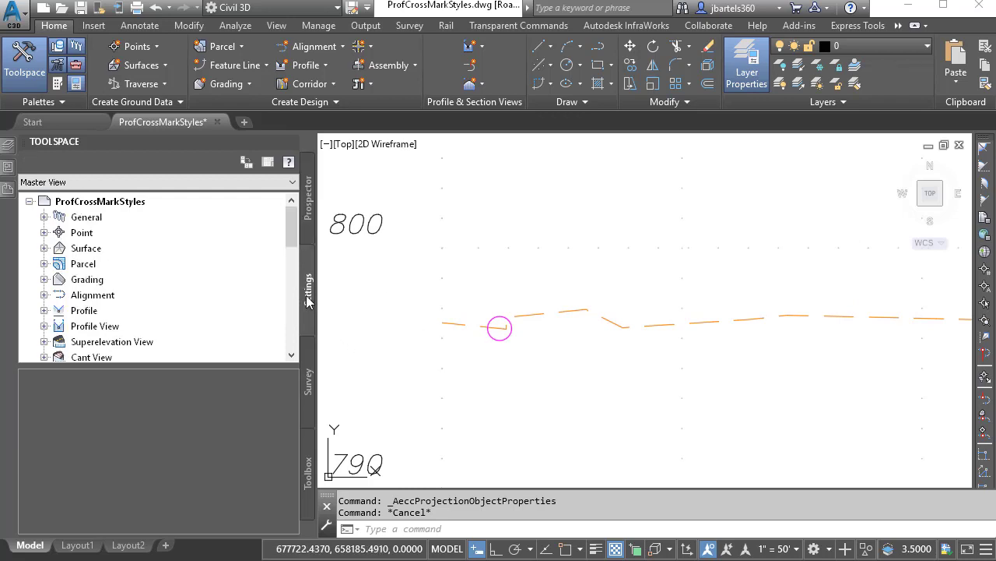
{"action": "left_click", "coordinate": [44, 217]}
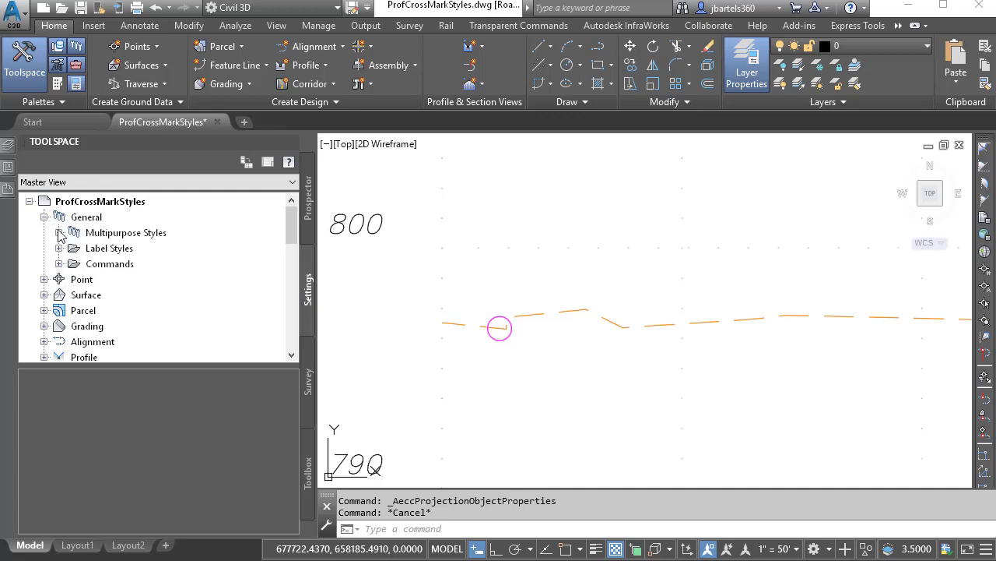
{"action": "left_click", "coordinate": [59, 232]}
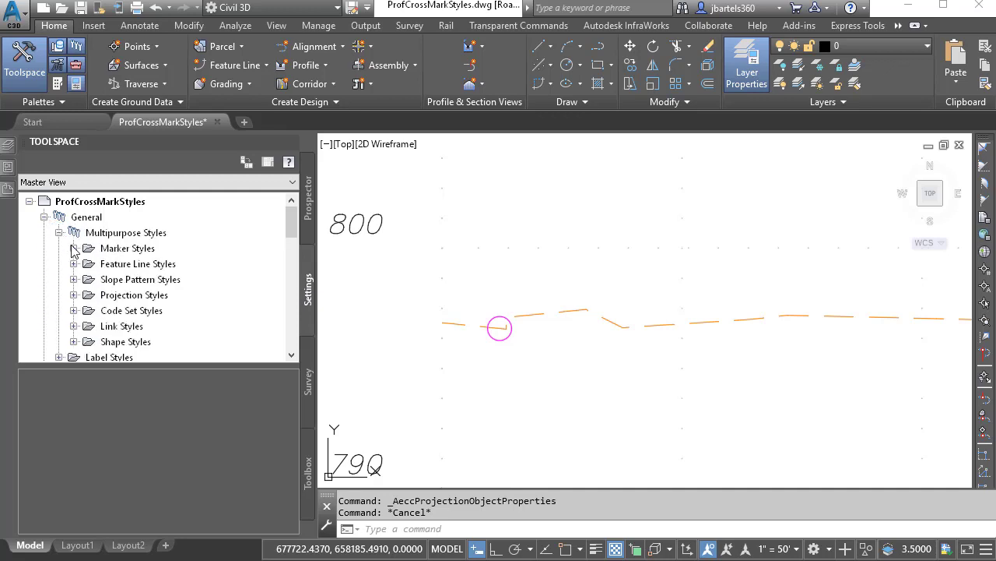
{"action": "left_click", "coordinate": [73, 248]}
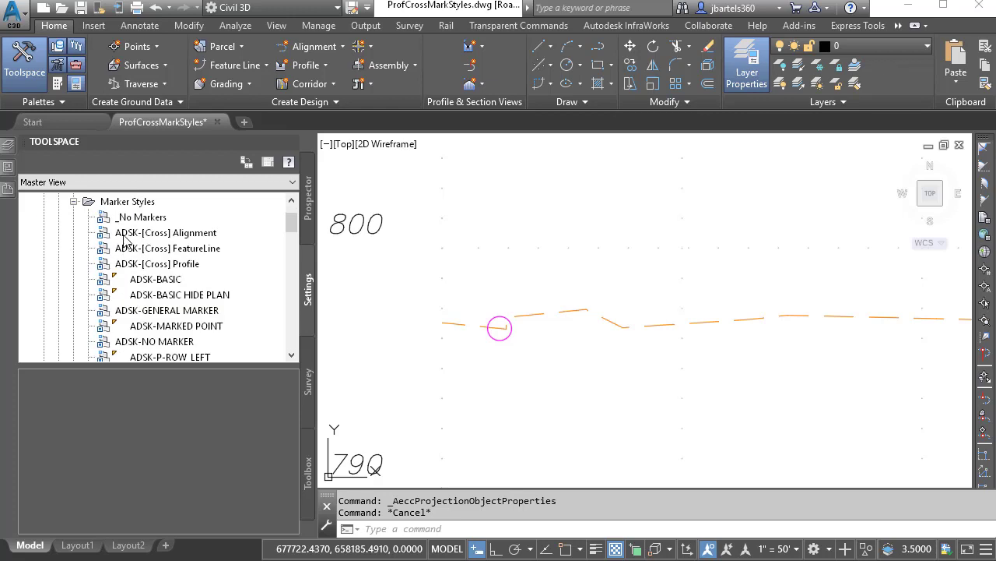
Create a new marker style and start renaming it to '[cross] feature'
{"action": "right_click", "coordinate": [122, 203]}
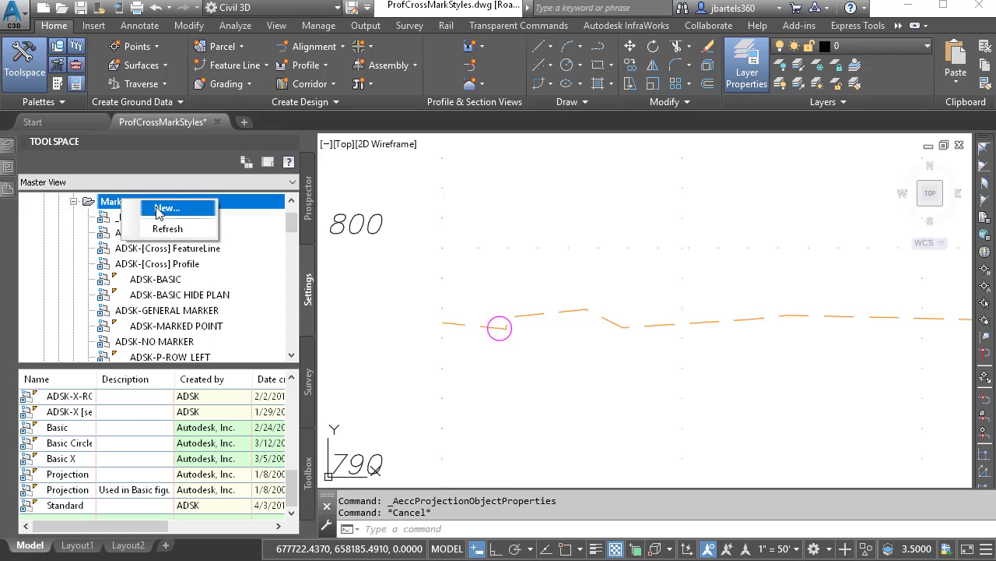
{"action": "left_click", "coordinate": [160, 208]}
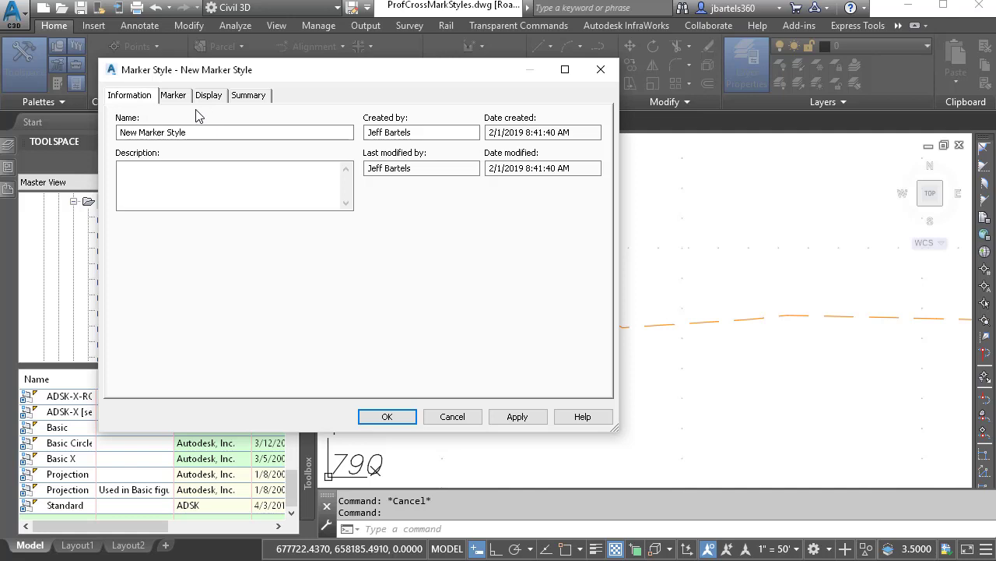
{"action": "double_click", "coordinate": [187, 132]}
{"action": "left_click_drag", "start_coordinate": [137, 132], "coordinate": [119, 136]}
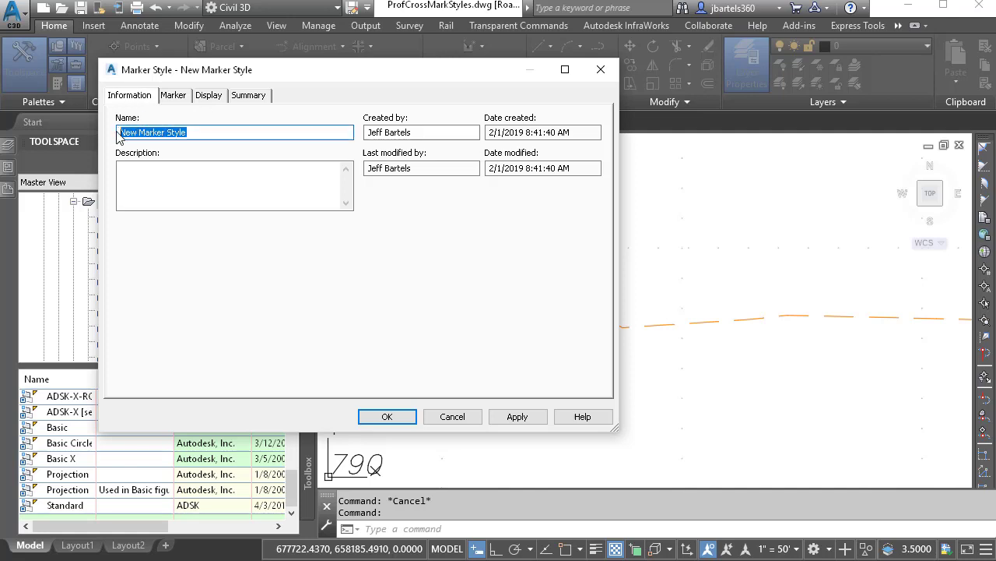
{"action": "type", "text": "cross] feature"}
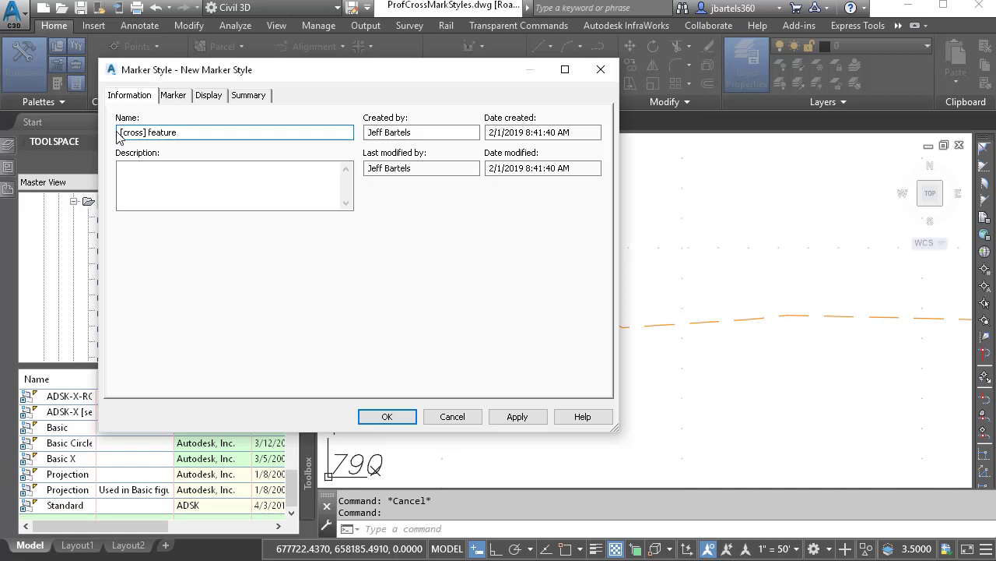
Make the marker a custom X inside a circle, sized 0.1000" by drawing scale
{"action": "left_click", "coordinate": [173, 95]}
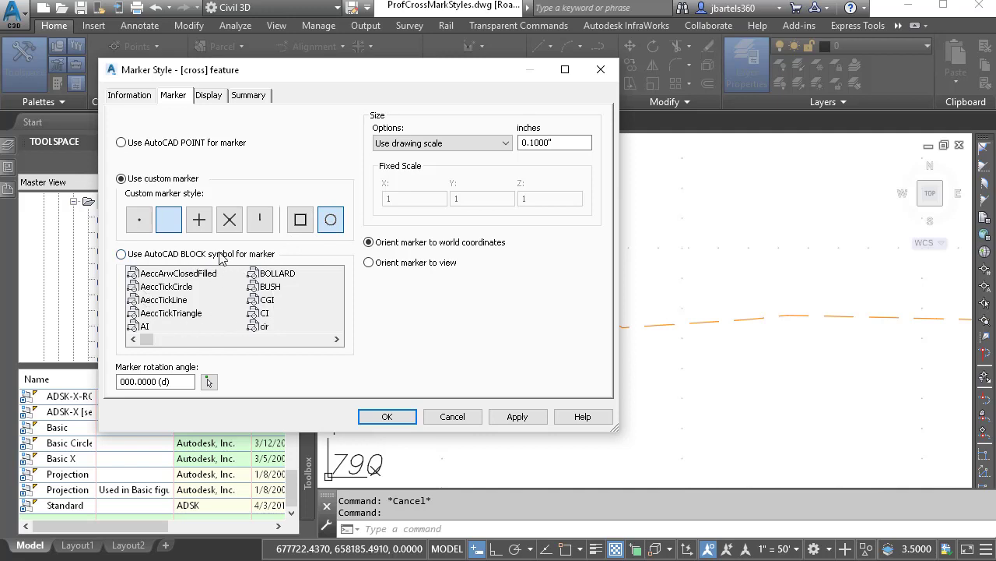
{"action": "left_click", "coordinate": [232, 224]}
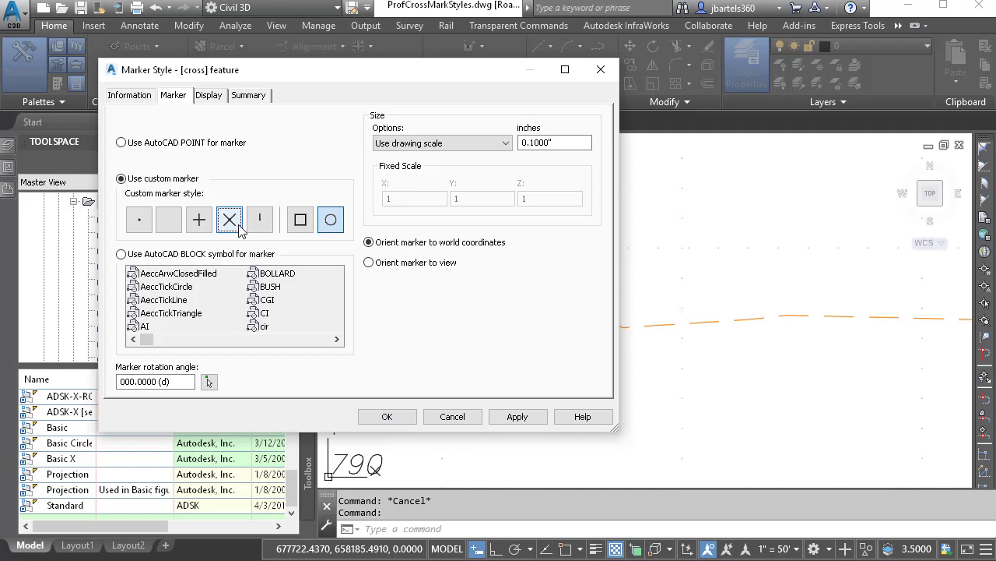
{"action": "left_click", "coordinate": [331, 225]}
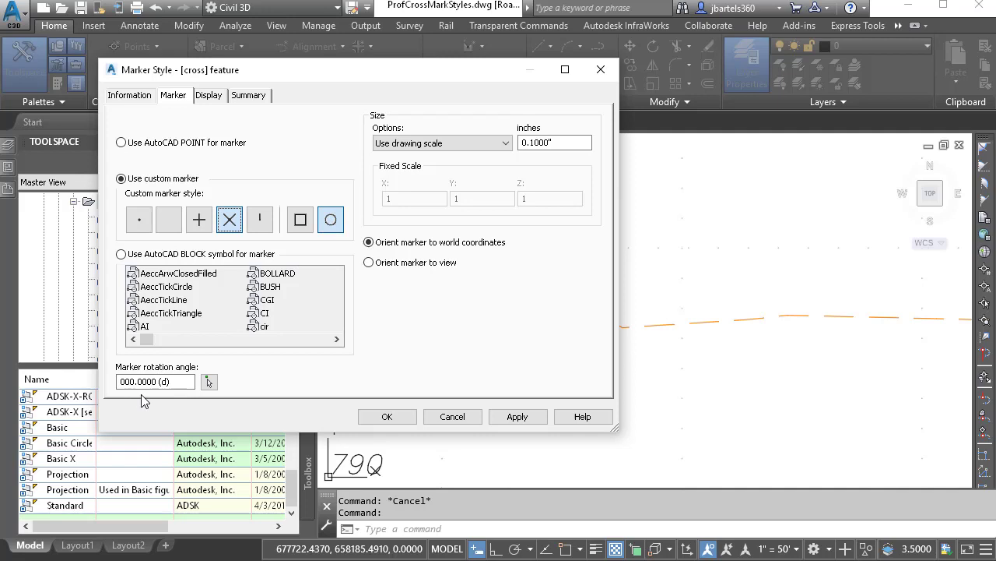
{"action": "left_click", "coordinate": [505, 144]}
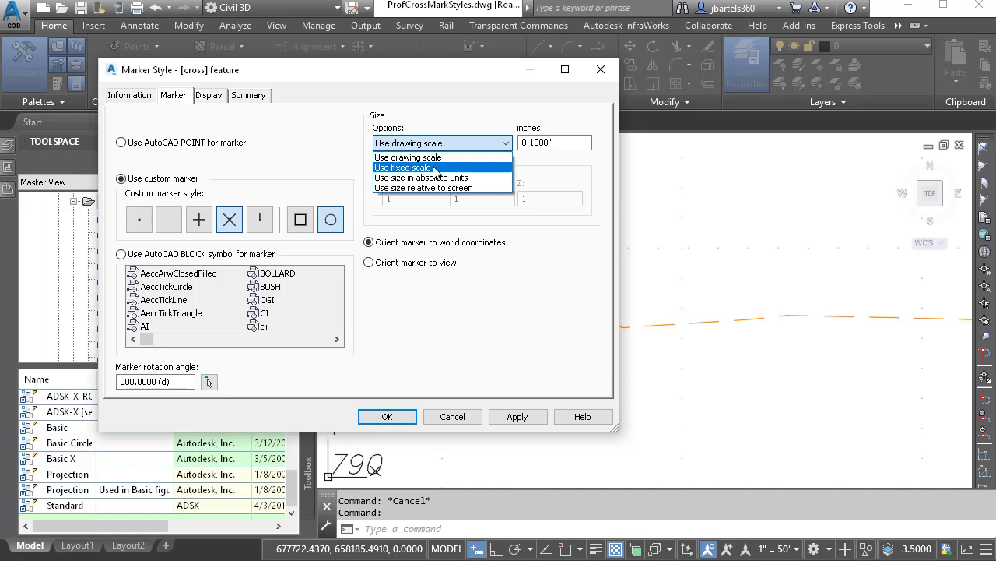
{"action": "left_click", "coordinate": [395, 158]}
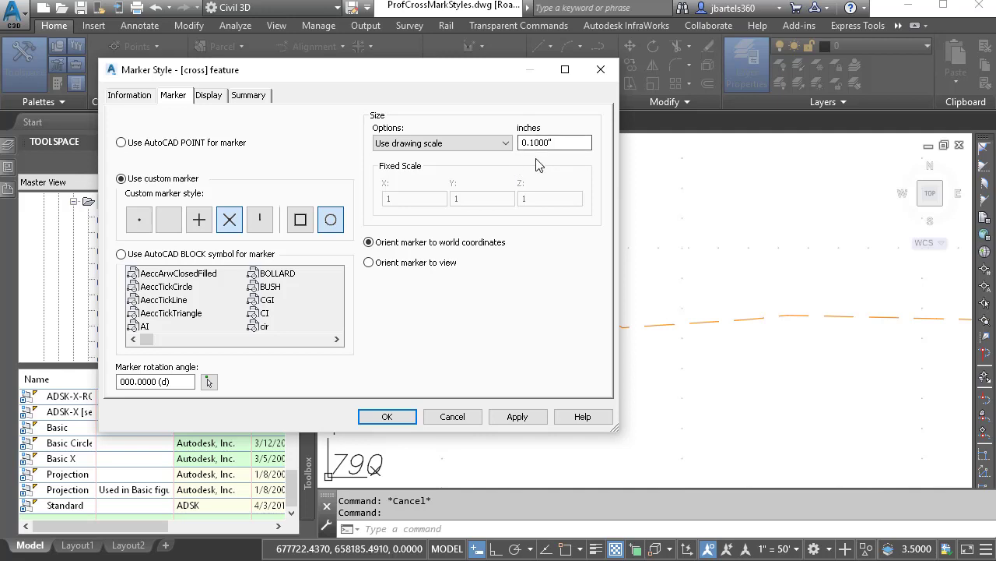
For the Profile view direction, put the marker on layer PR-CROSSING with ByLayer colour and linetype
{"action": "left_click", "coordinate": [208, 95]}
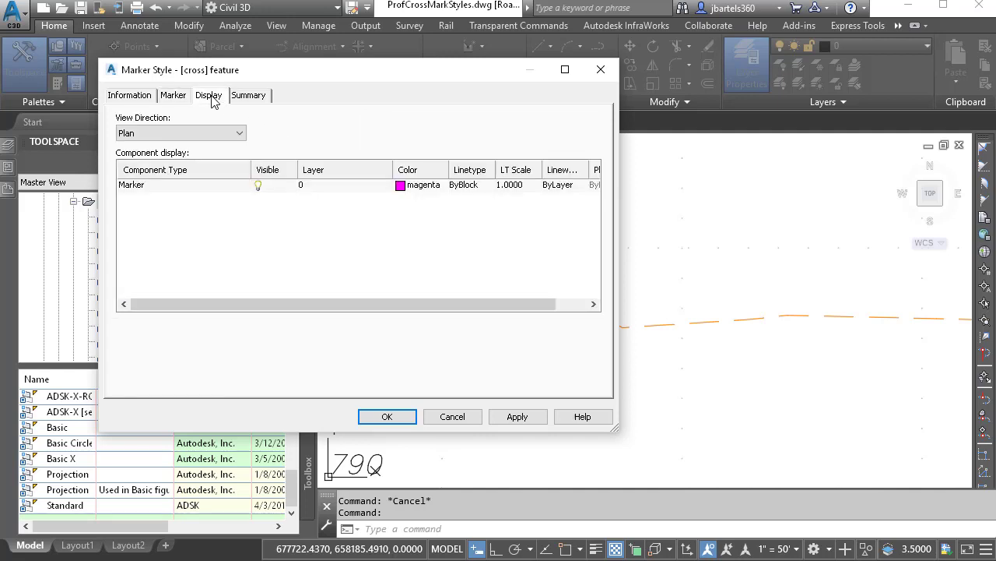
{"action": "left_click", "coordinate": [240, 135]}
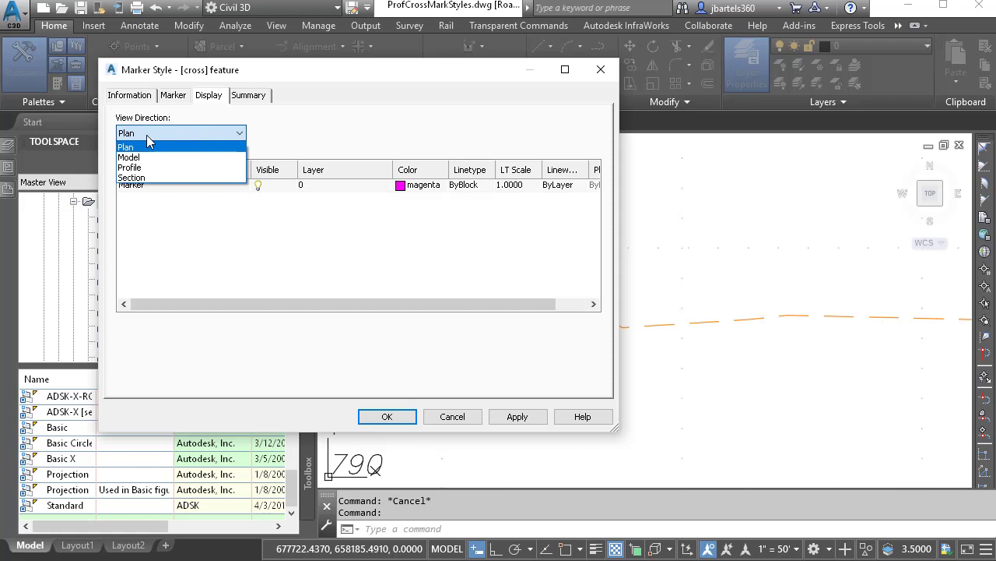
{"action": "left_click", "coordinate": [134, 168]}
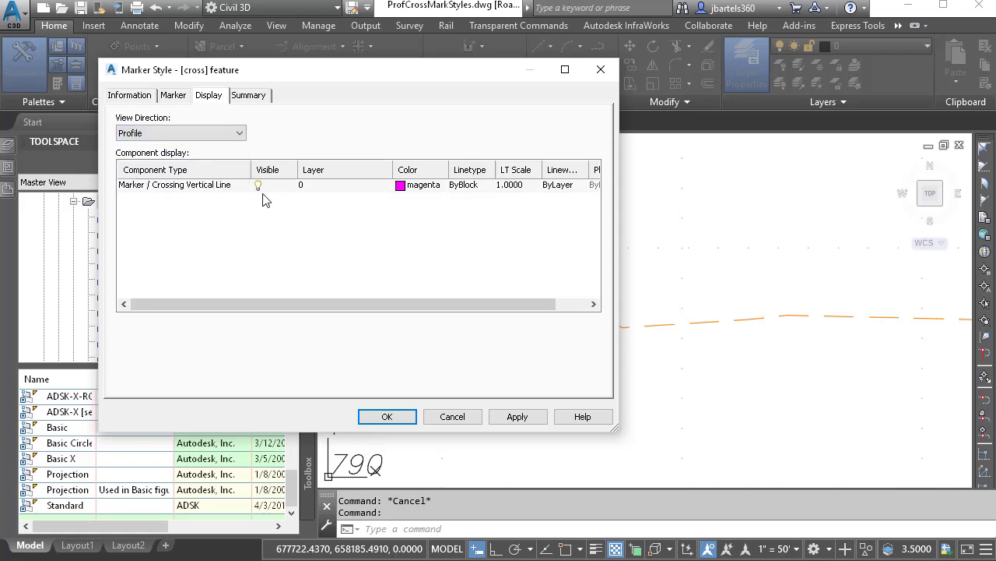
{"action": "left_click", "coordinate": [327, 186]}
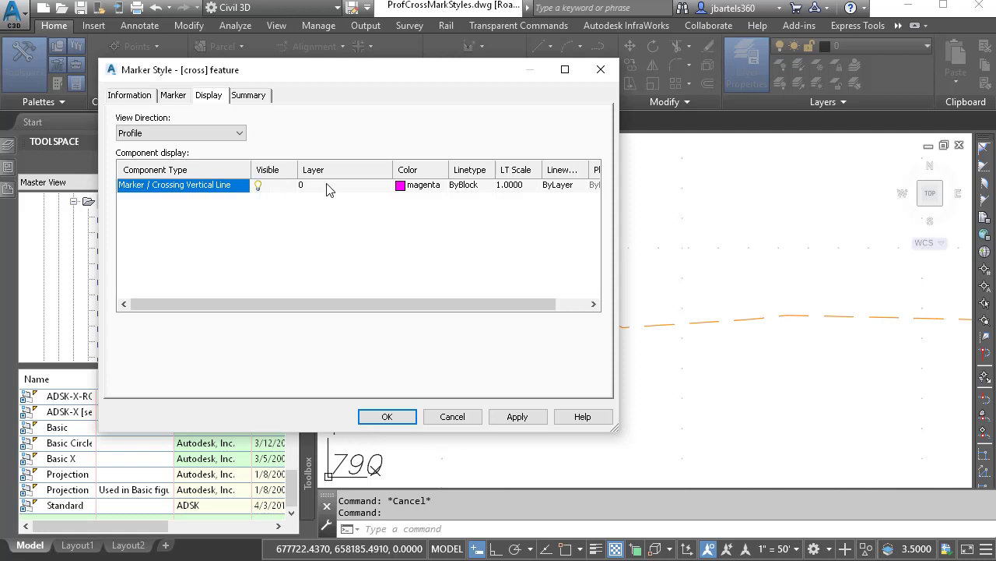
{"action": "left_click_drag", "start_coordinate": [754, 276], "coordinate": [757, 370]}
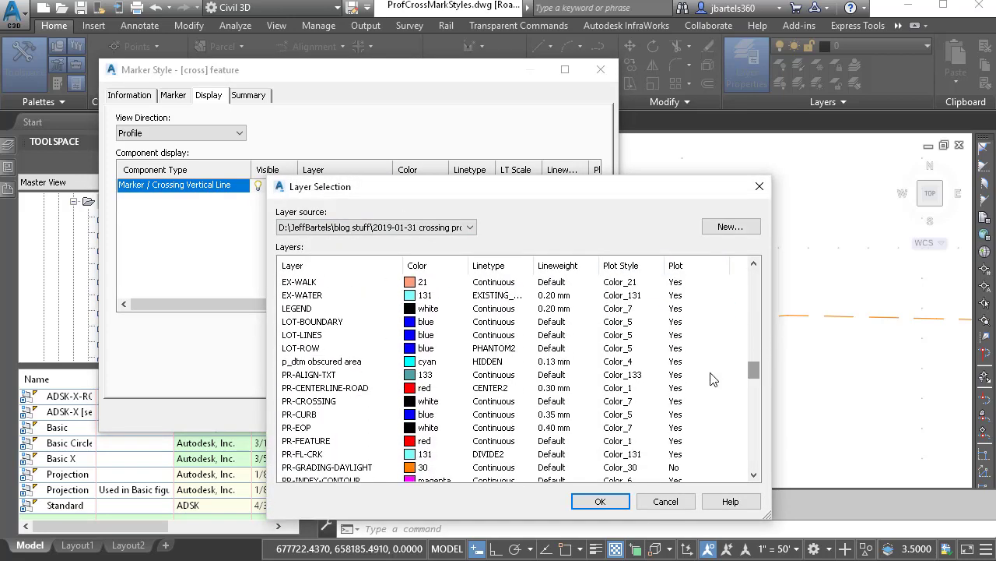
{"action": "left_click", "coordinate": [330, 402]}
{"action": "left_click", "coordinate": [580, 502]}
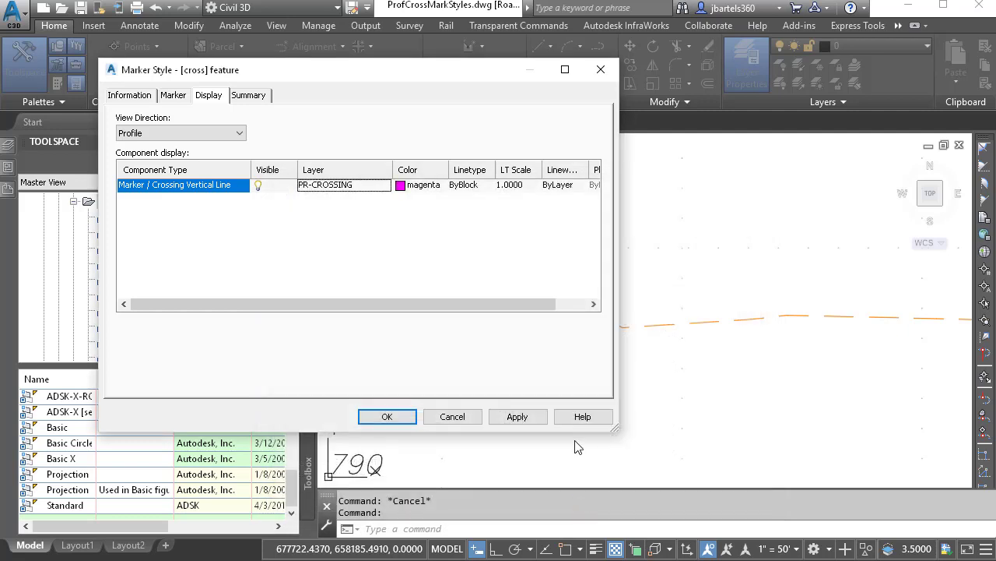
{"action": "left_click", "coordinate": [420, 186]}
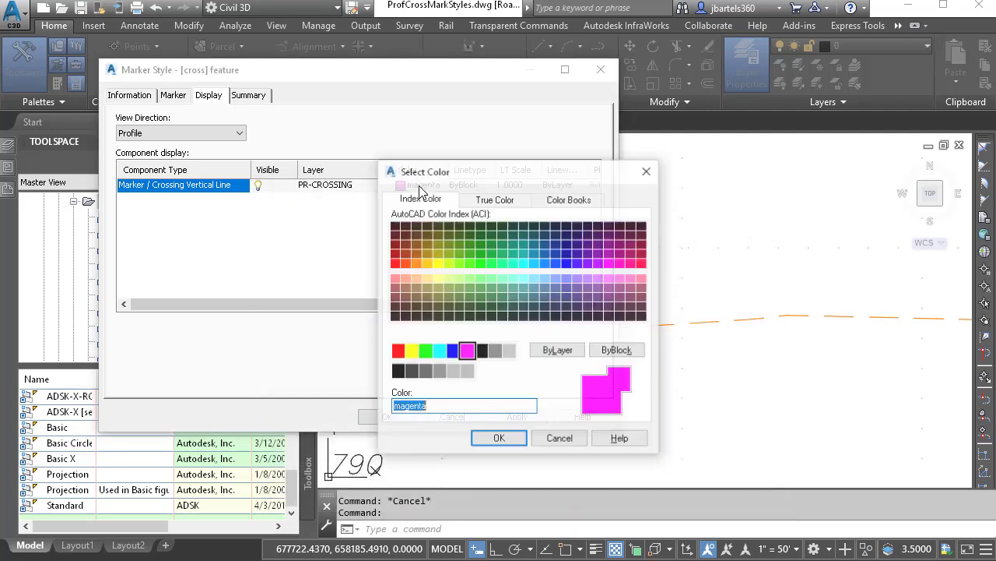
{"action": "left_click", "coordinate": [558, 350]}
{"action": "left_click", "coordinate": [501, 437]}
{"action": "left_click", "coordinate": [461, 185]}
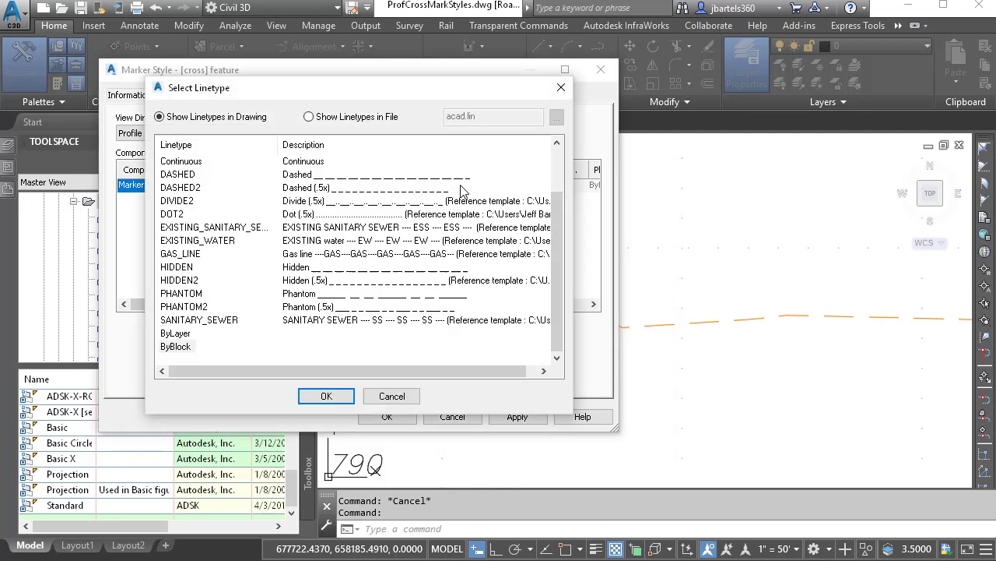
{"action": "left_click", "coordinate": [194, 333]}
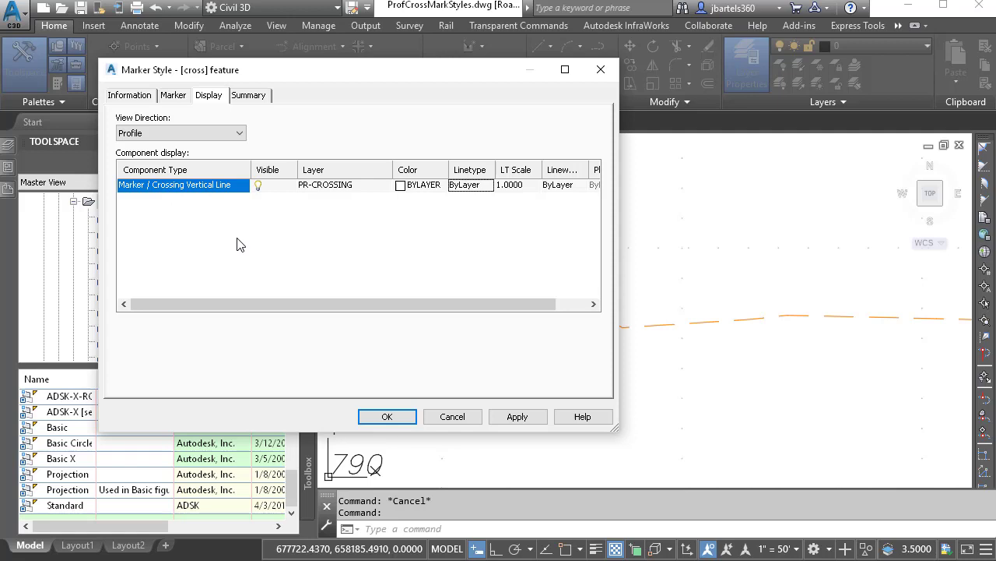
Save the style and set EX-ETW's crossing marker style to [cross] feature in the profile view
{"action": "left_click", "coordinate": [376, 418]}
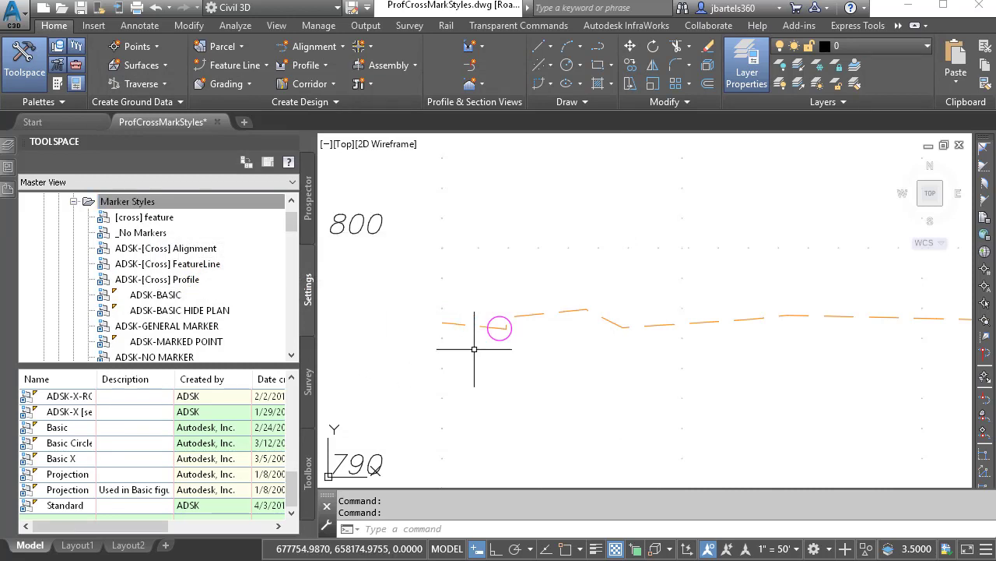
{"action": "left_click", "coordinate": [498, 330]}
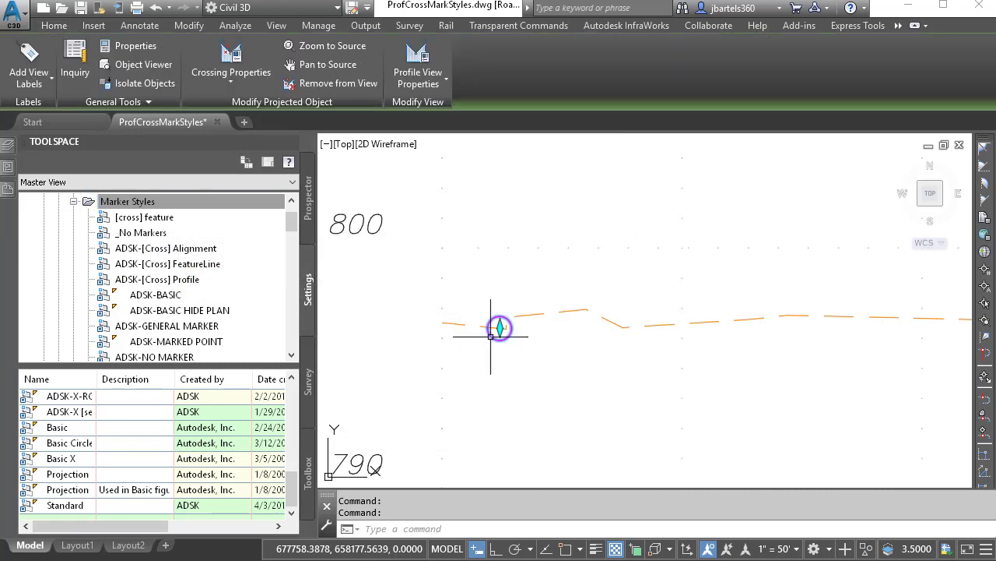
{"action": "left_click", "coordinate": [239, 51]}
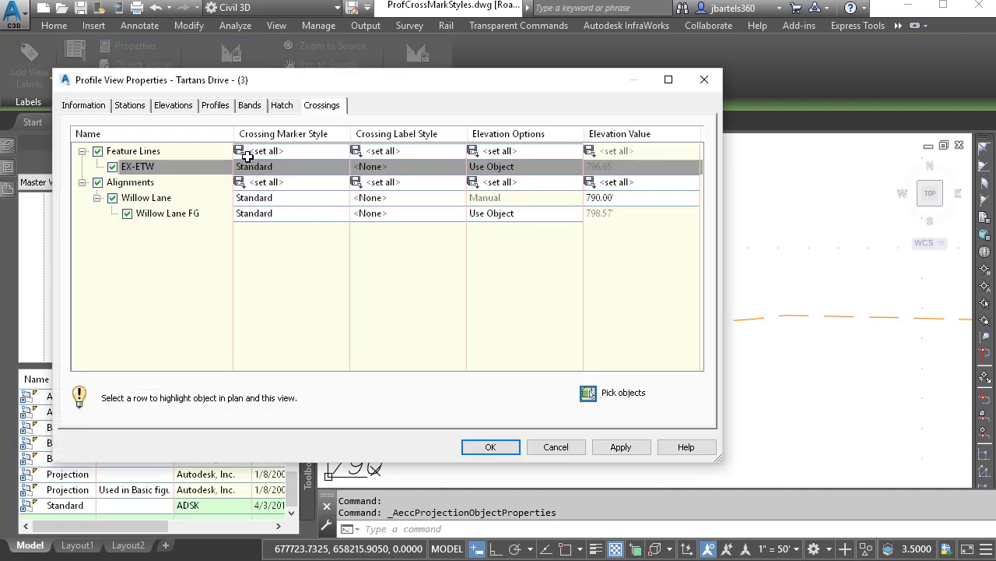
{"action": "left_click", "coordinate": [262, 168]}
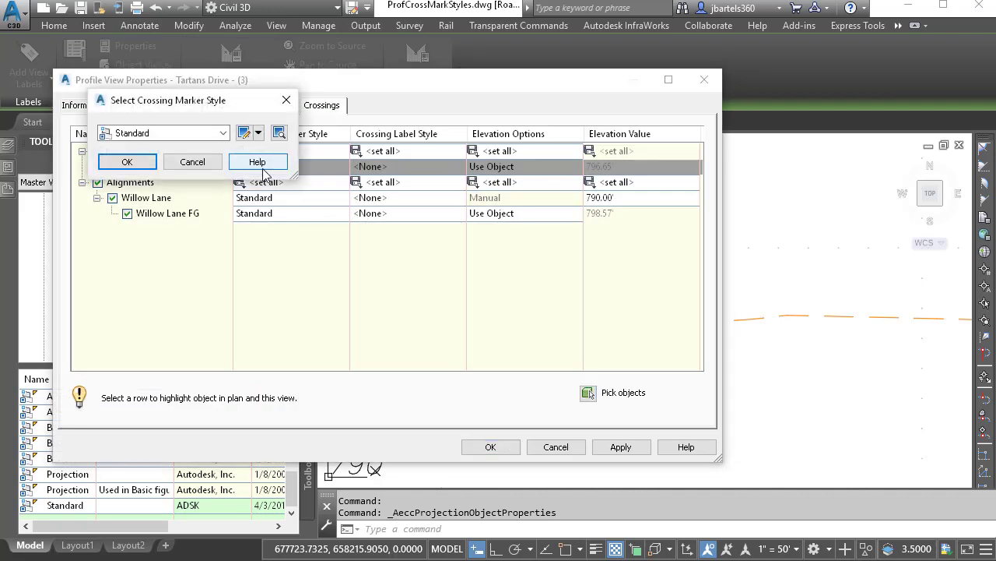
{"action": "left_click", "coordinate": [223, 133]}
{"action": "left_click_drag", "start_coordinate": [282, 210], "coordinate": [282, 161]}
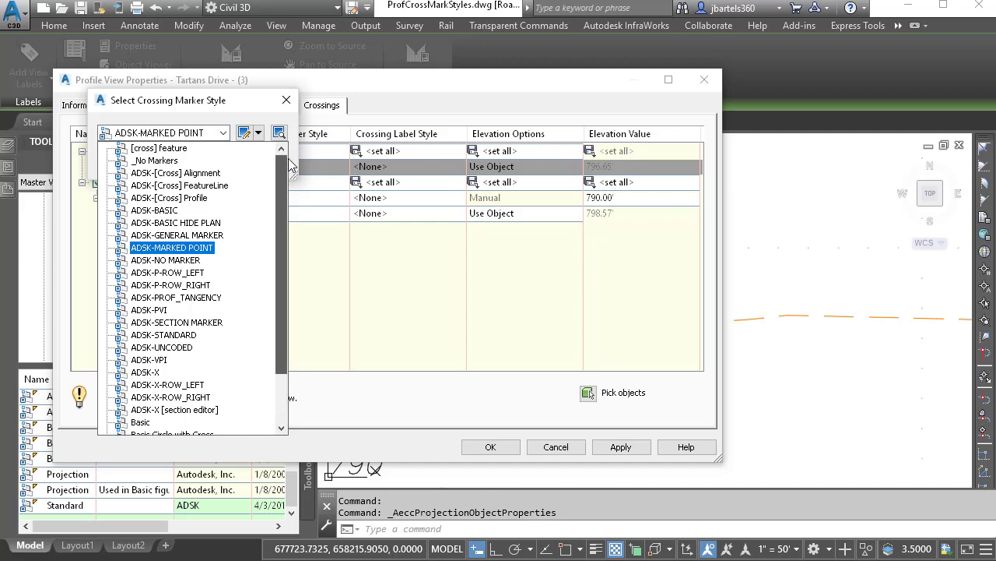
{"action": "left_click", "coordinate": [176, 149]}
{"action": "left_click", "coordinate": [128, 162]}
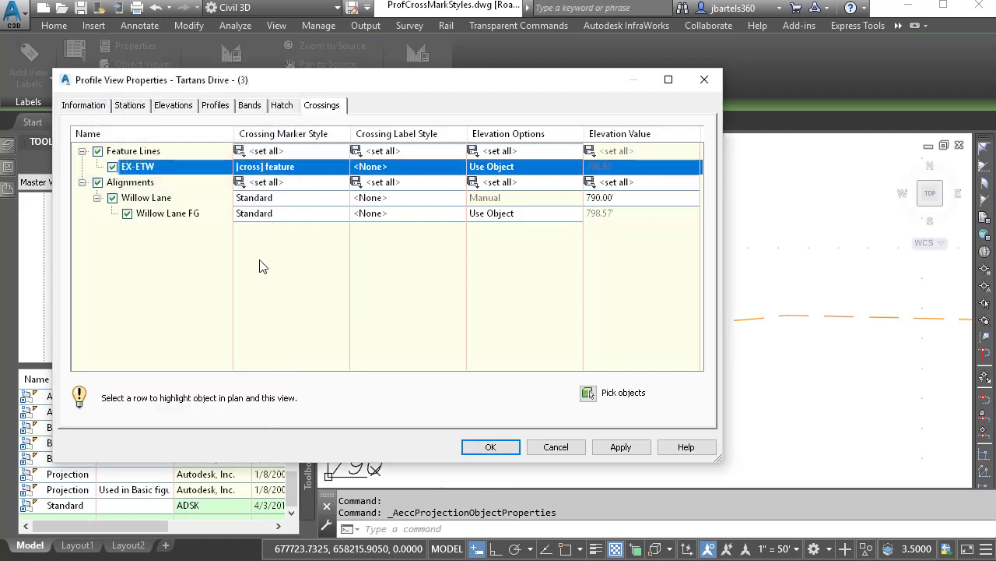
{"action": "left_click", "coordinate": [489, 447]}
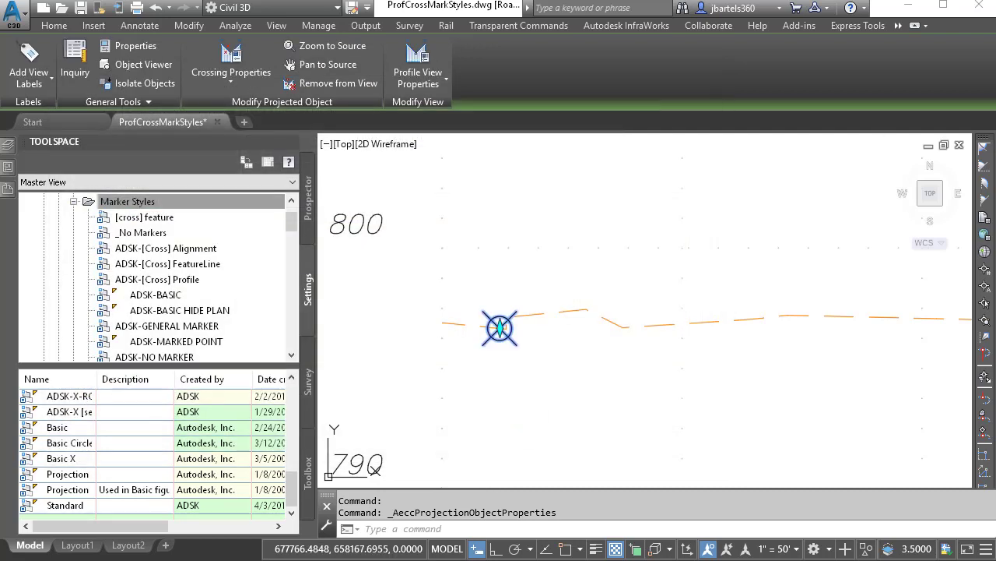
{"action": "key", "text": "Escape"}
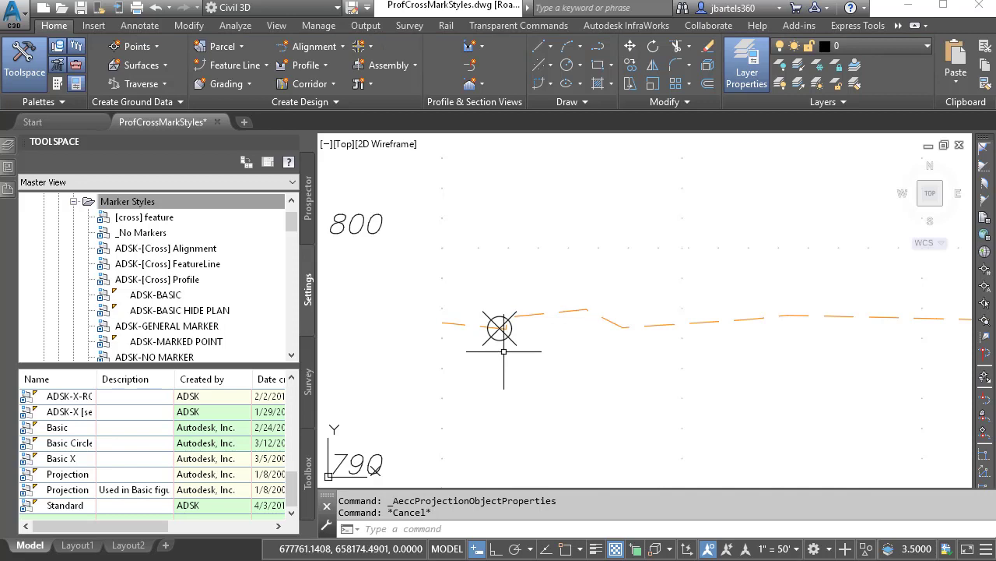
{"action": "right_click", "coordinate": [157, 220]}
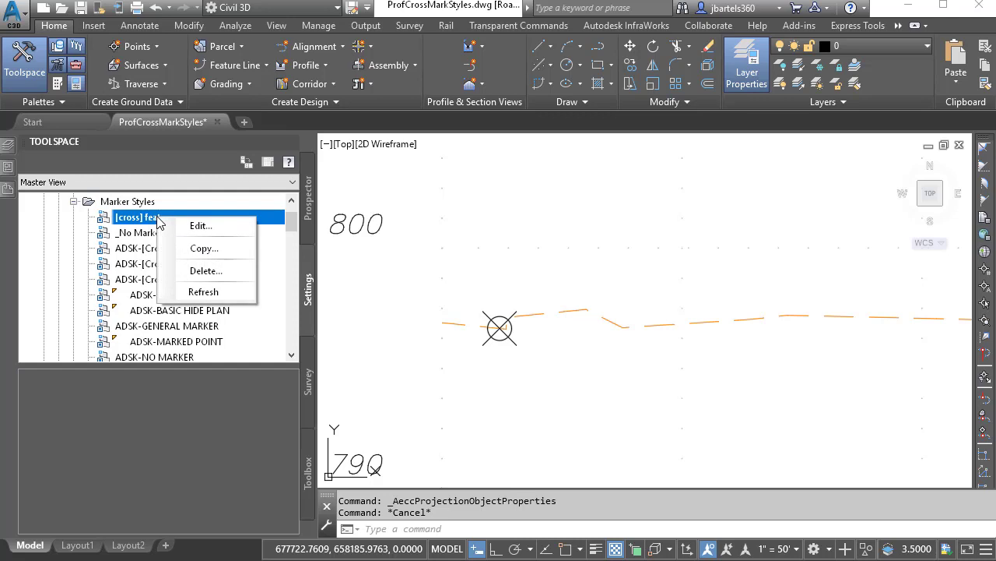
{"action": "left_click", "coordinate": [196, 225]}
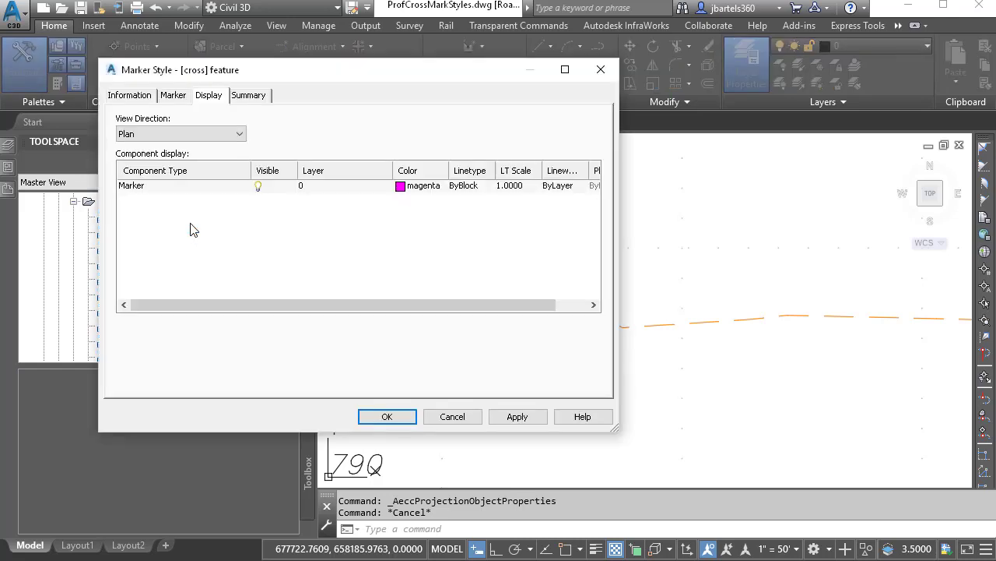
{"action": "left_click", "coordinate": [601, 71]}
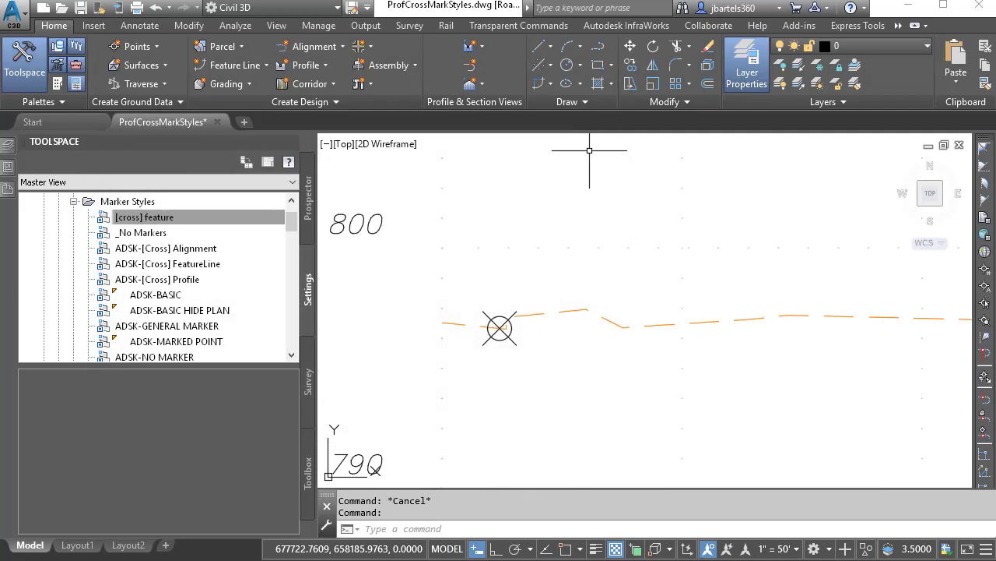
{"action": "left_click", "coordinate": [516, 341]}
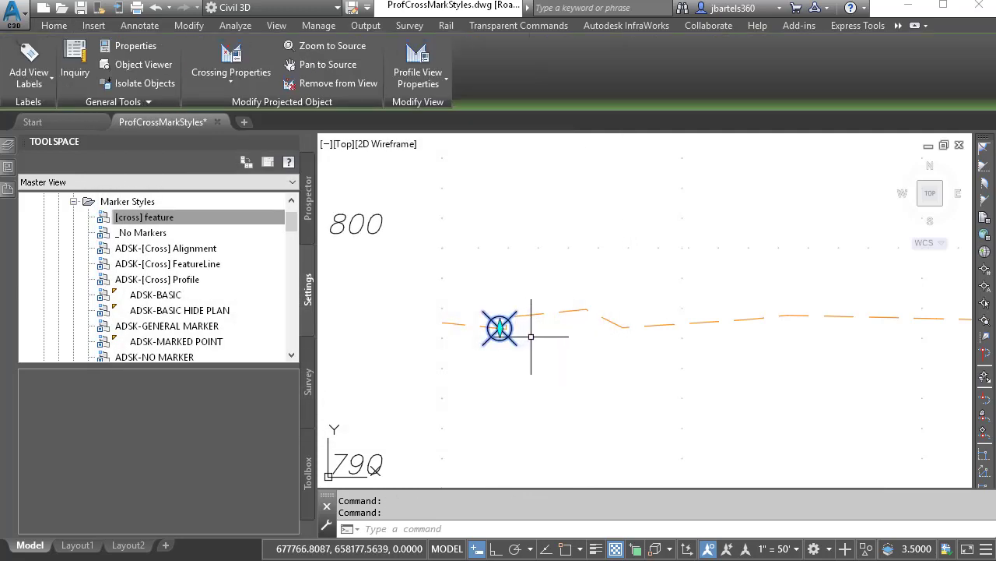
{"action": "right_click", "coordinate": [531, 334]}
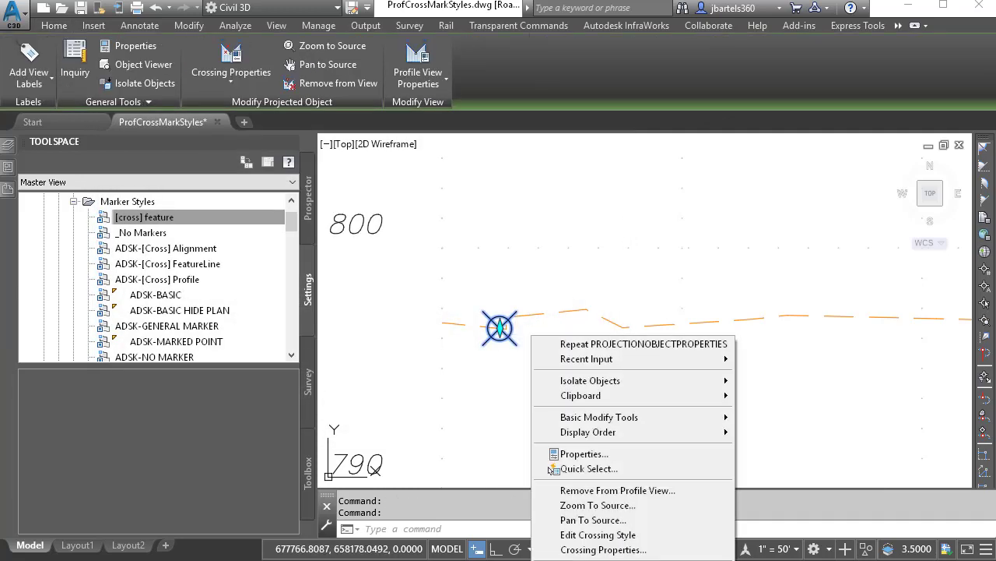
{"action": "left_click", "coordinate": [574, 537]}
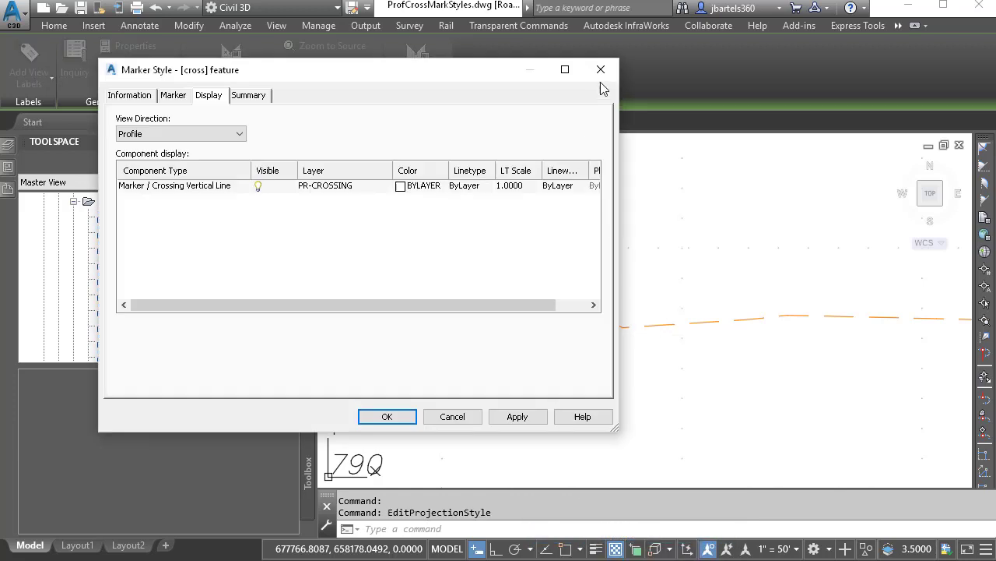
{"action": "left_click", "coordinate": [601, 70]}
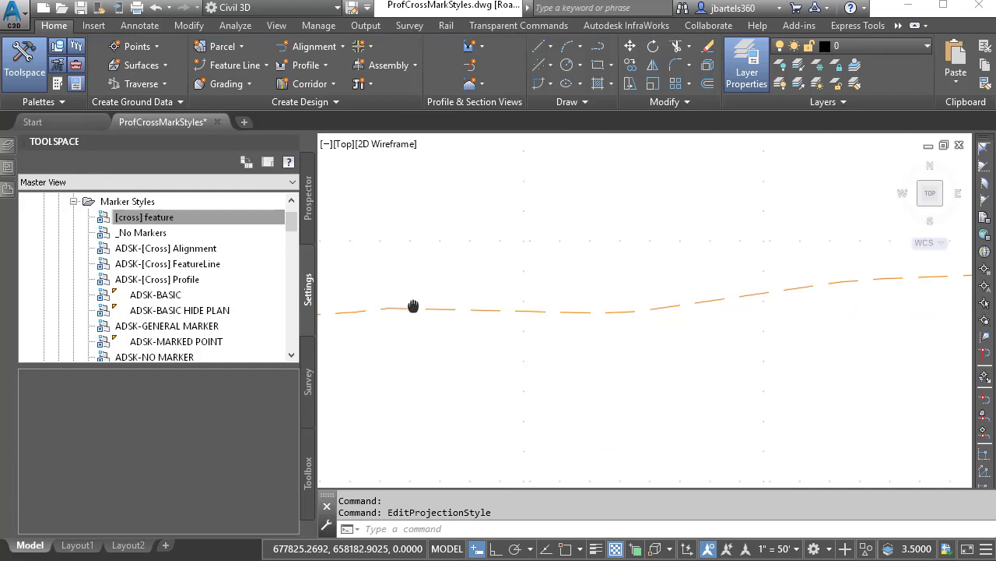
Copy the [cross] feature marker style and rename the copy '[cross] profile'
{"action": "scroll", "coordinate": [872, 317], "scroll_direction": "down", "scroll_amount": 2}
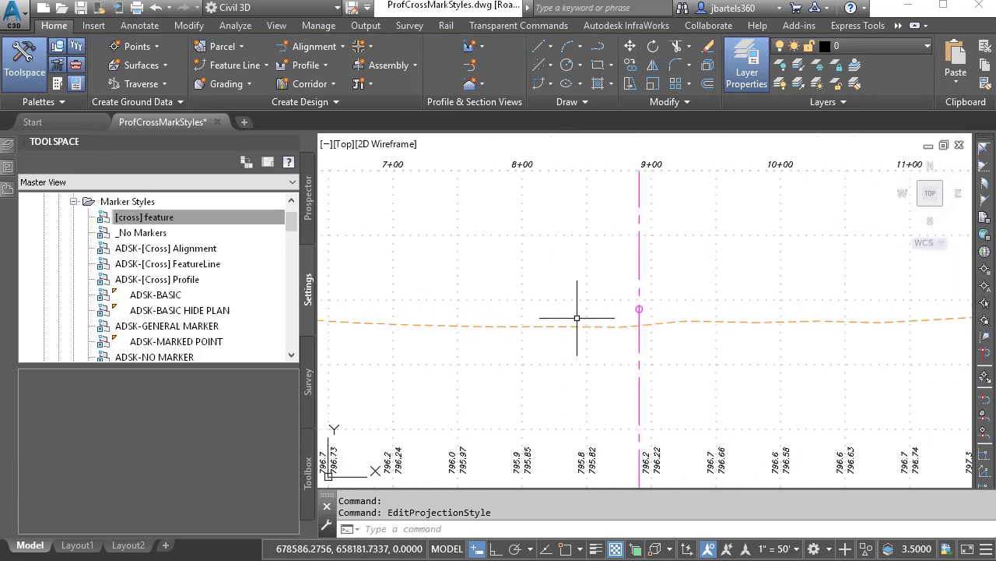
{"action": "scroll", "coordinate": [665, 316], "scroll_direction": "up", "scroll_amount": 3}
{"action": "scroll", "coordinate": [665, 316], "scroll_direction": "up", "scroll_amount": 1}
{"action": "middle_click_drag", "start_coordinate": [618, 315], "coordinate": [587, 329]}
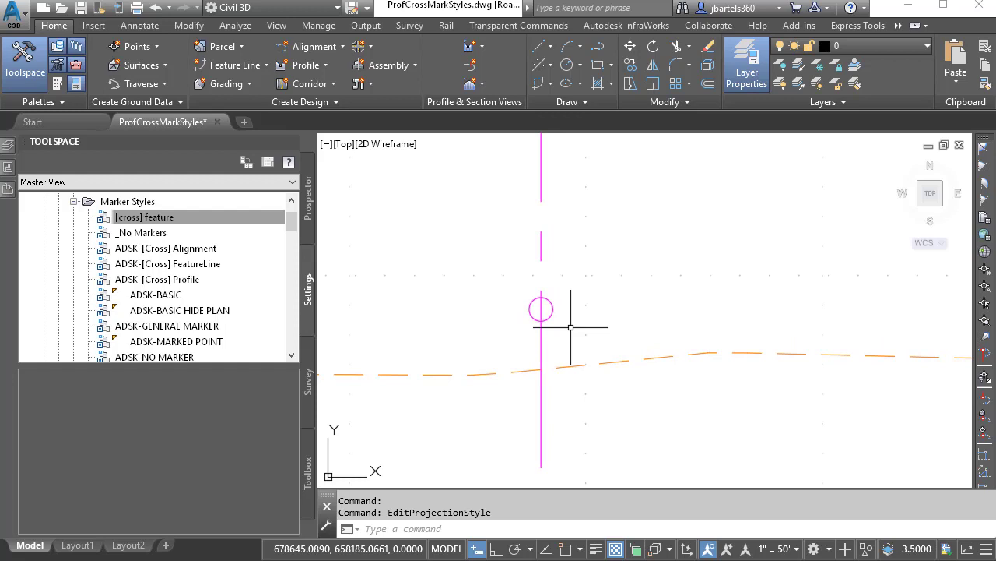
{"action": "left_click", "coordinate": [165, 218]}
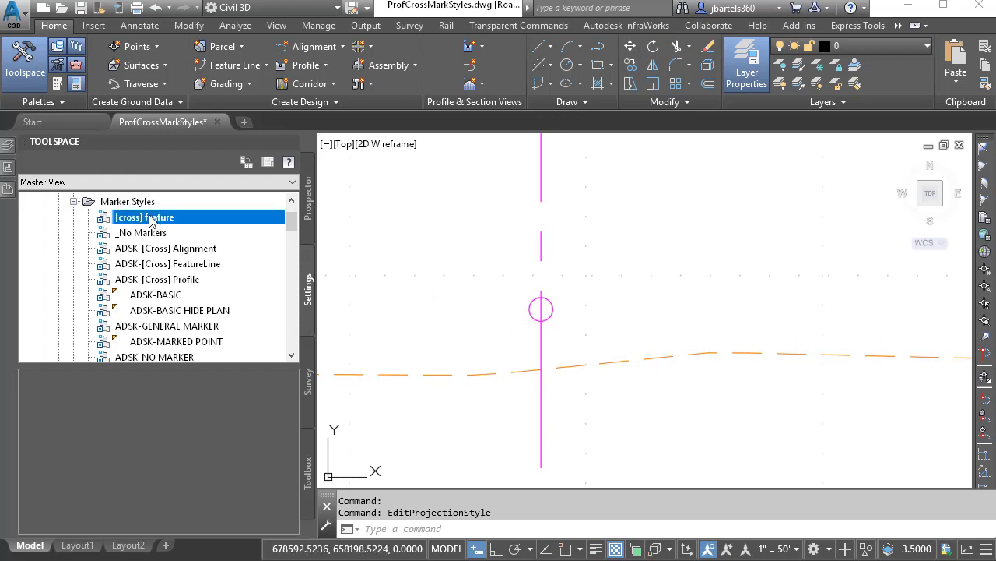
{"action": "right_click", "coordinate": [150, 220]}
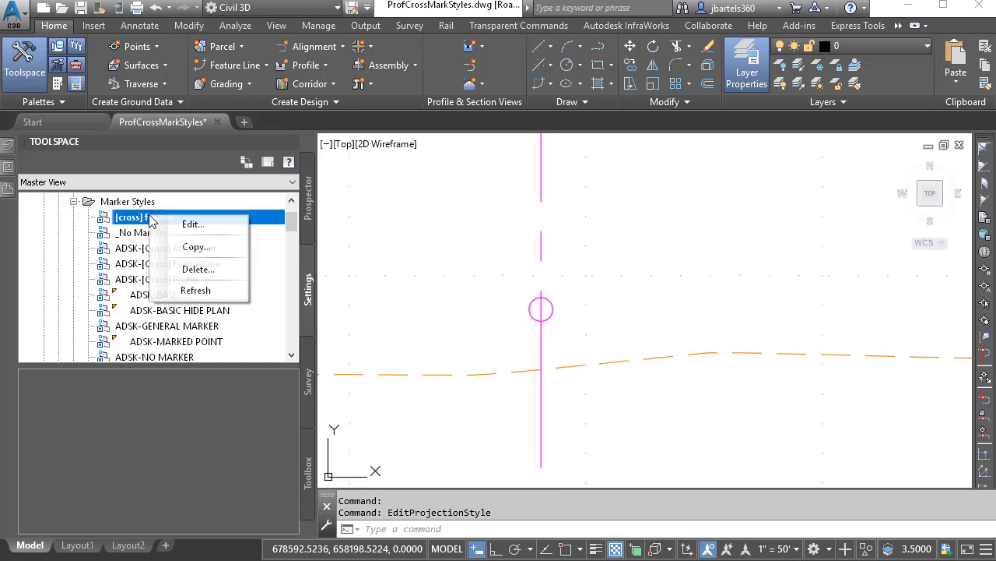
{"action": "left_click", "coordinate": [194, 247]}
{"action": "left_click", "coordinate": [134, 96]}
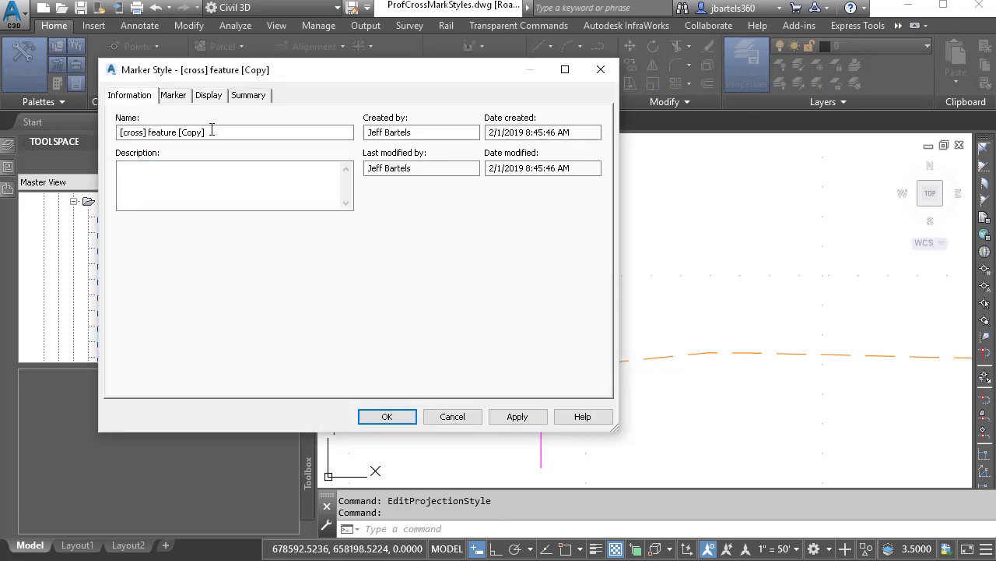
{"action": "left_click_drag", "start_coordinate": [211, 131], "coordinate": [149, 132]}
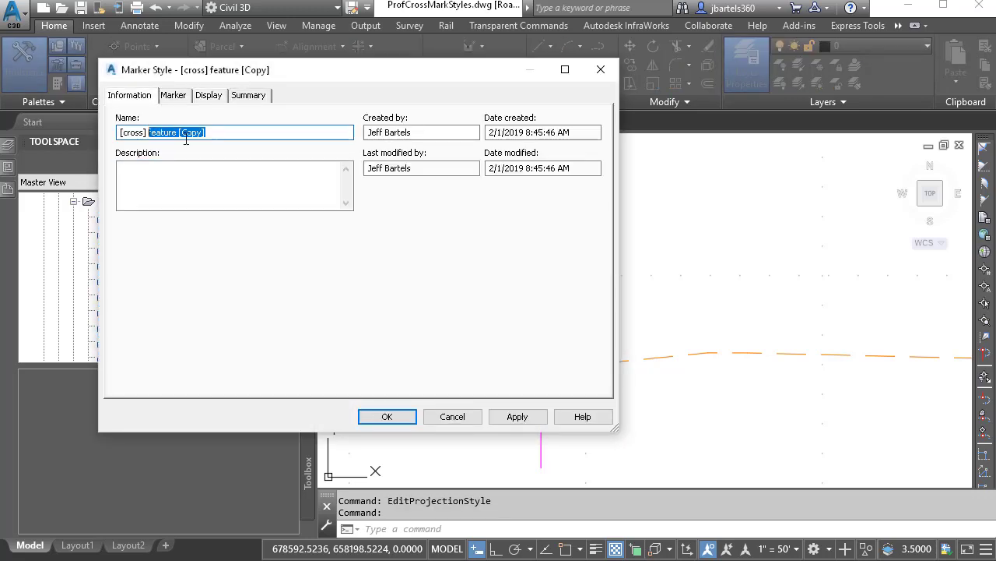
{"action": "type", "text": "profile"}
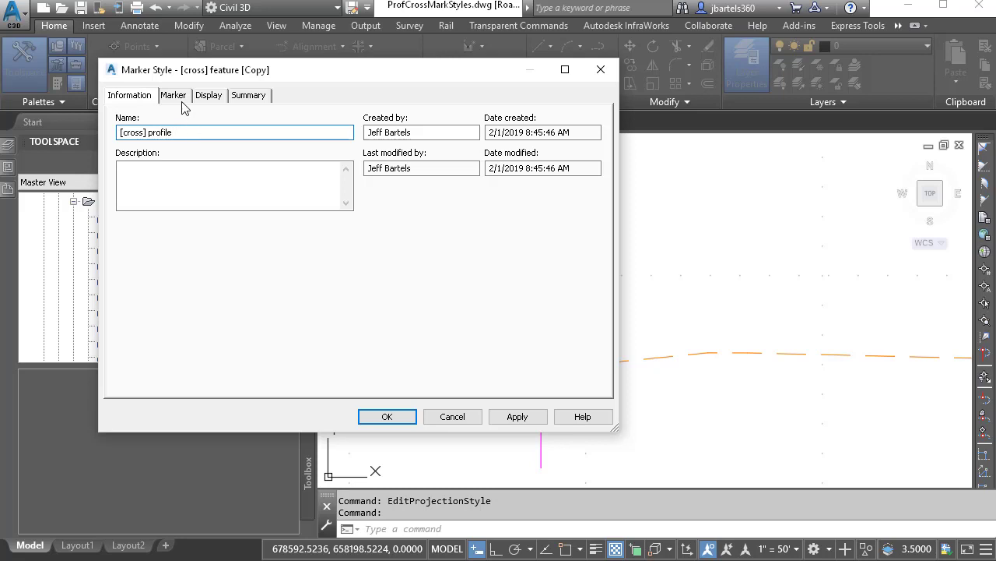
Colour the profile-view crossing line blue and save the [cross] profile style
{"action": "left_click", "coordinate": [179, 97]}
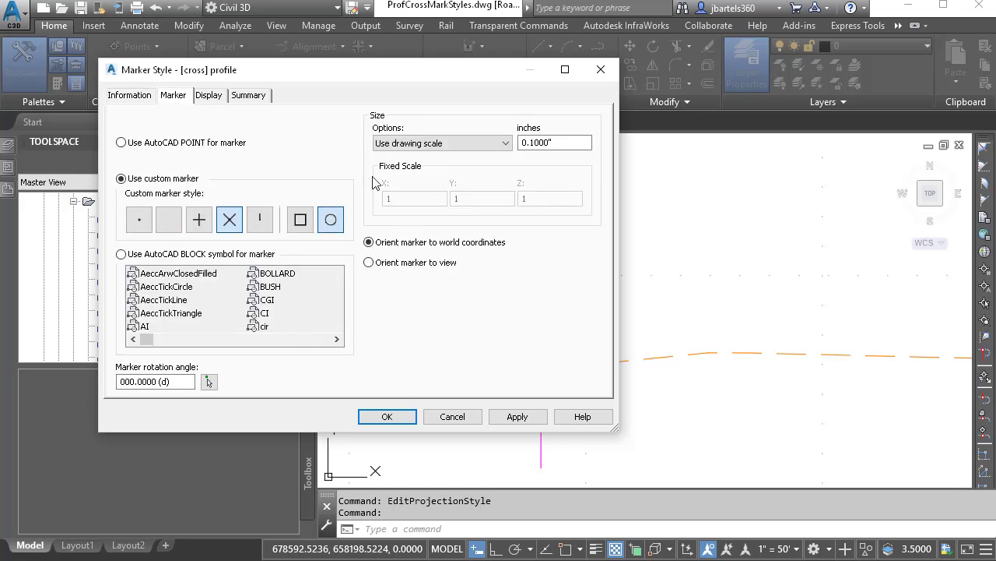
{"action": "left_click", "coordinate": [211, 100]}
{"action": "left_click", "coordinate": [187, 133]}
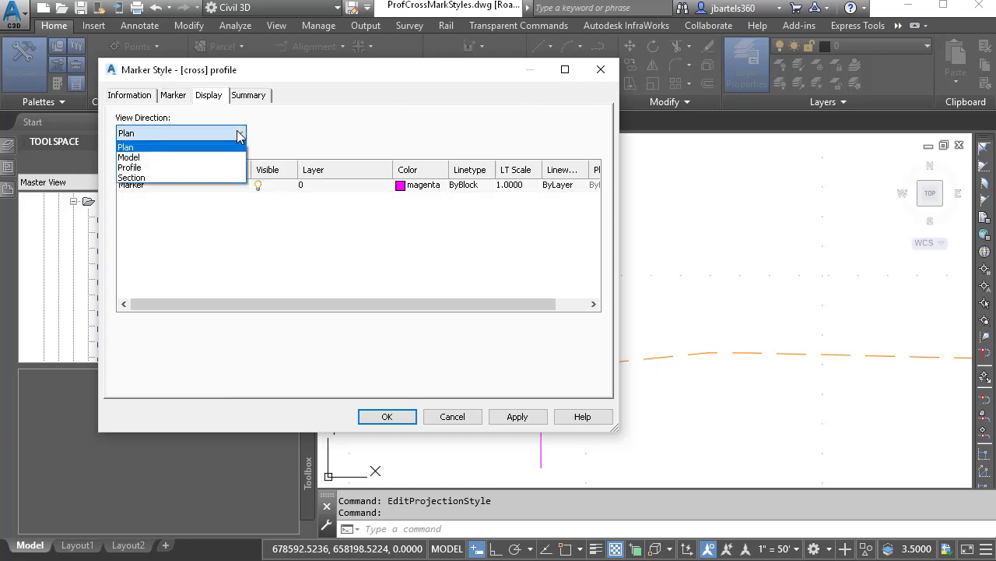
{"action": "left_click", "coordinate": [179, 168]}
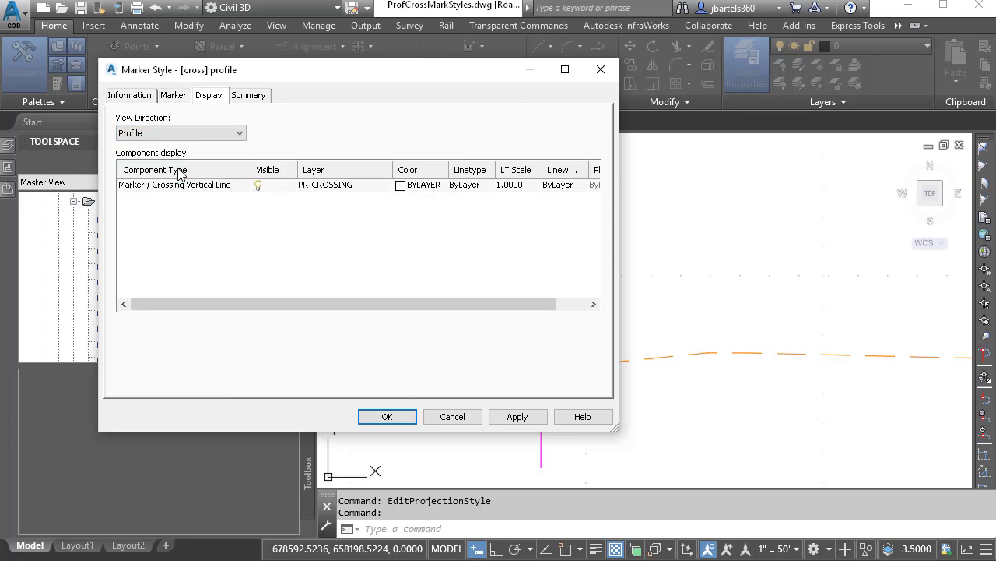
{"action": "left_click", "coordinate": [401, 185]}
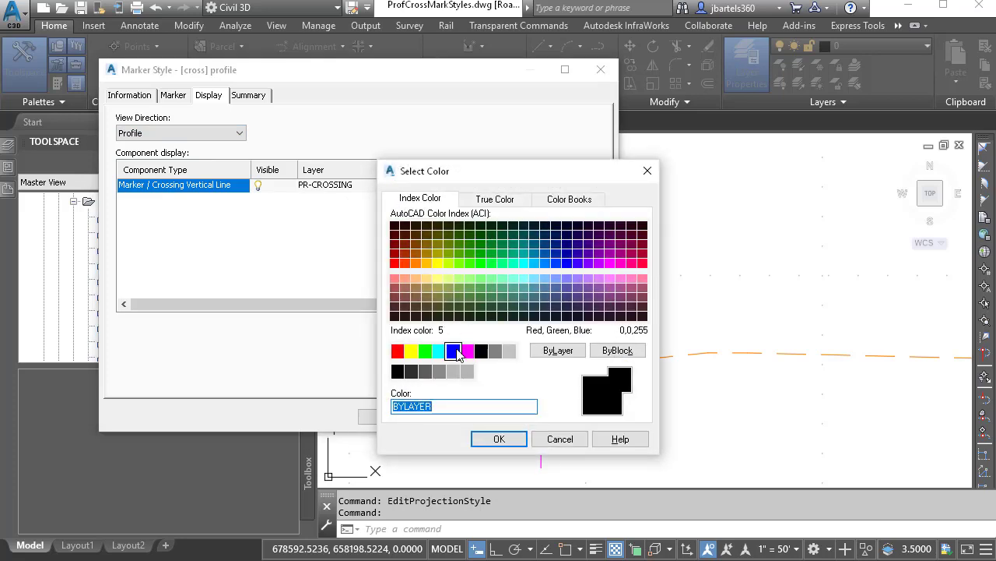
{"action": "left_click", "coordinate": [454, 351]}
{"action": "left_click", "coordinate": [490, 440]}
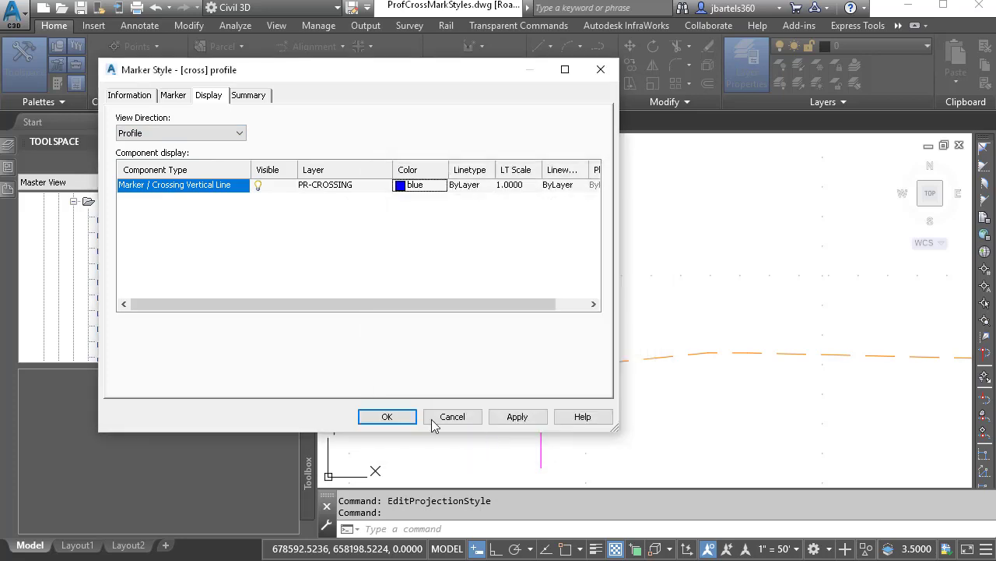
{"action": "left_click", "coordinate": [399, 417]}
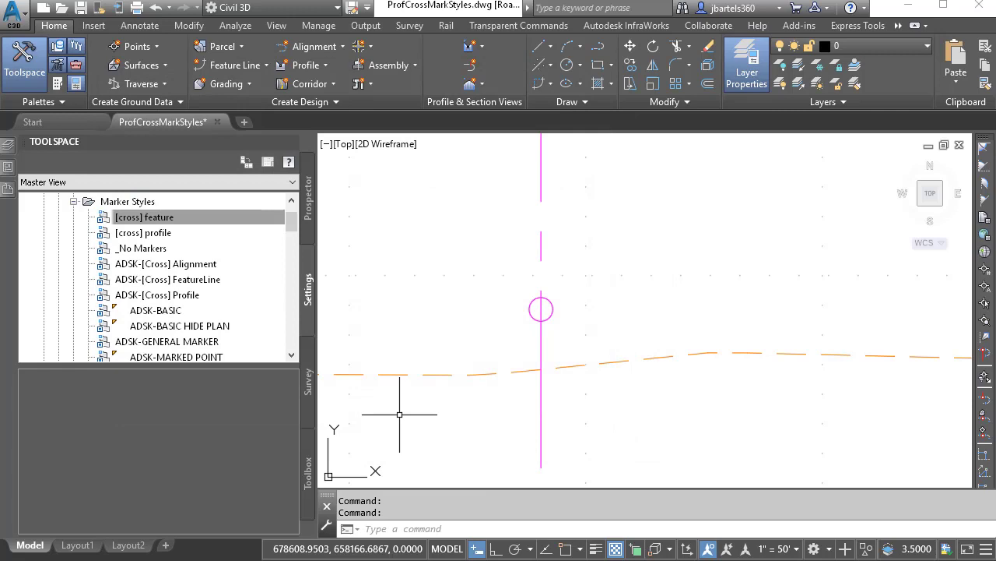
Set the Willow Lane FG crossing's marker style to [cross] profile in the Tartans Drive profile view
{"action": "left_click", "coordinate": [530, 314]}
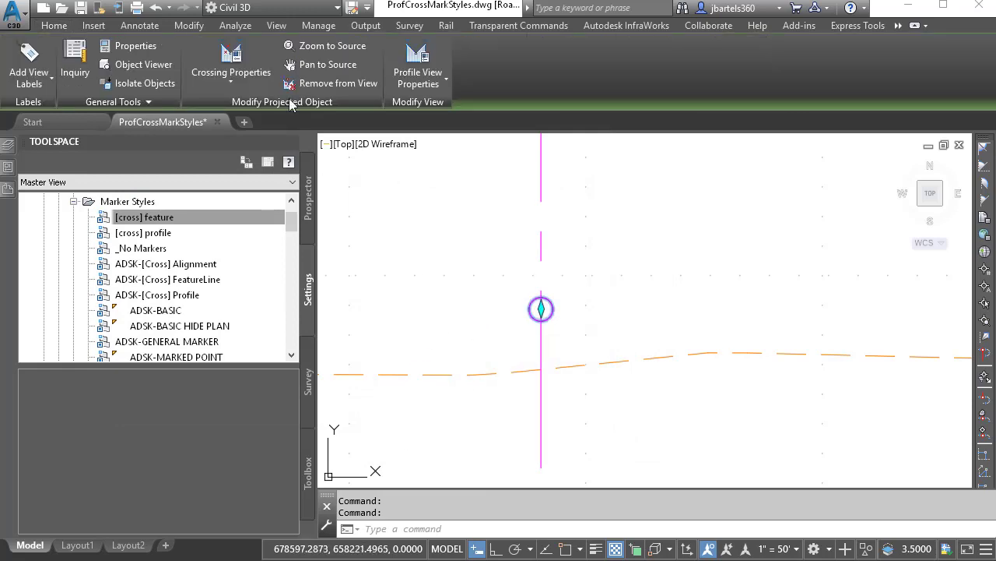
{"action": "left_click", "coordinate": [235, 54]}
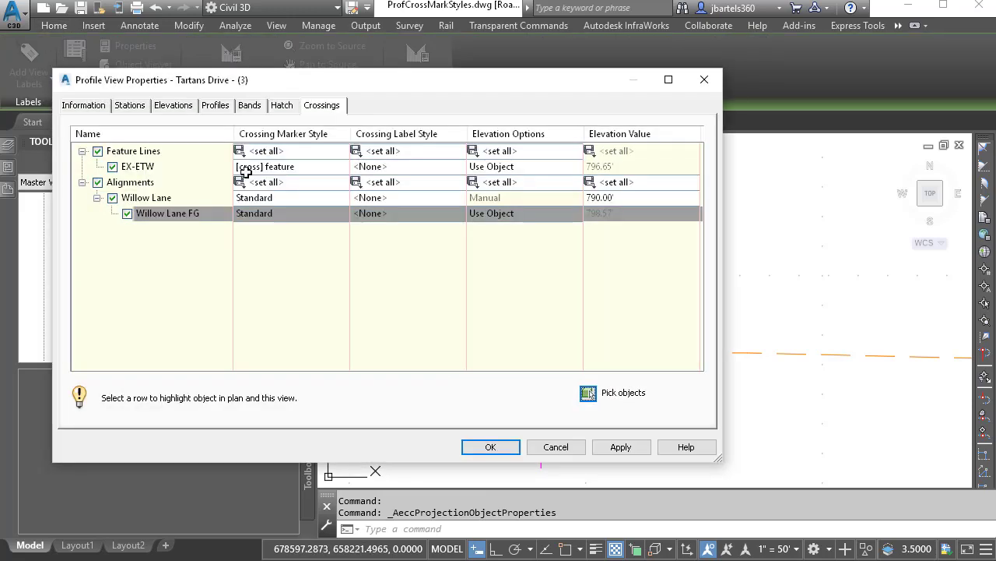
{"action": "left_click", "coordinate": [260, 214]}
{"action": "left_click", "coordinate": [164, 133]}
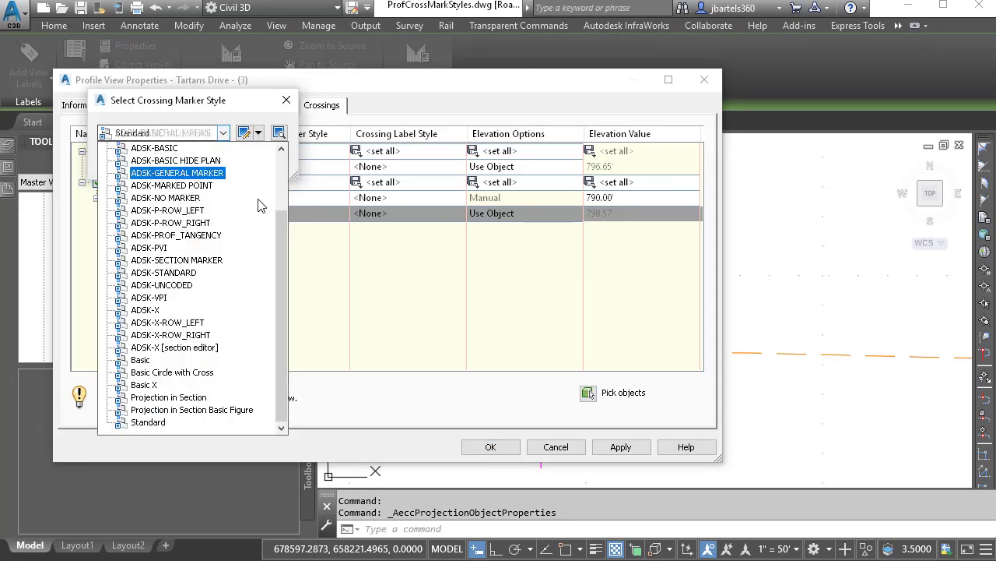
{"action": "scroll", "coordinate": [194, 234], "scroll_direction": "up", "scroll_amount": 10}
{"action": "left_click", "coordinate": [176, 162]}
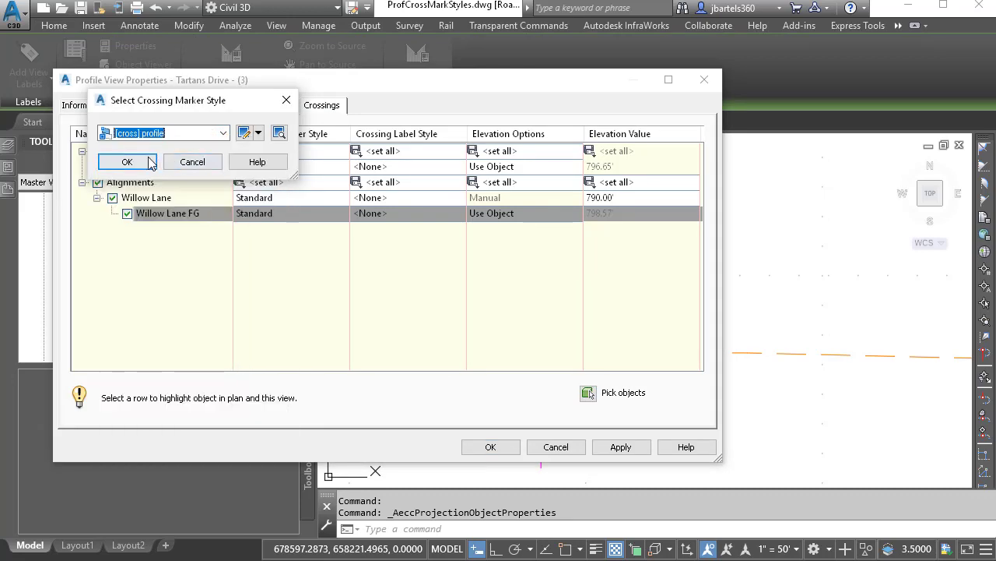
{"action": "left_click", "coordinate": [135, 161]}
{"action": "left_click", "coordinate": [490, 447]}
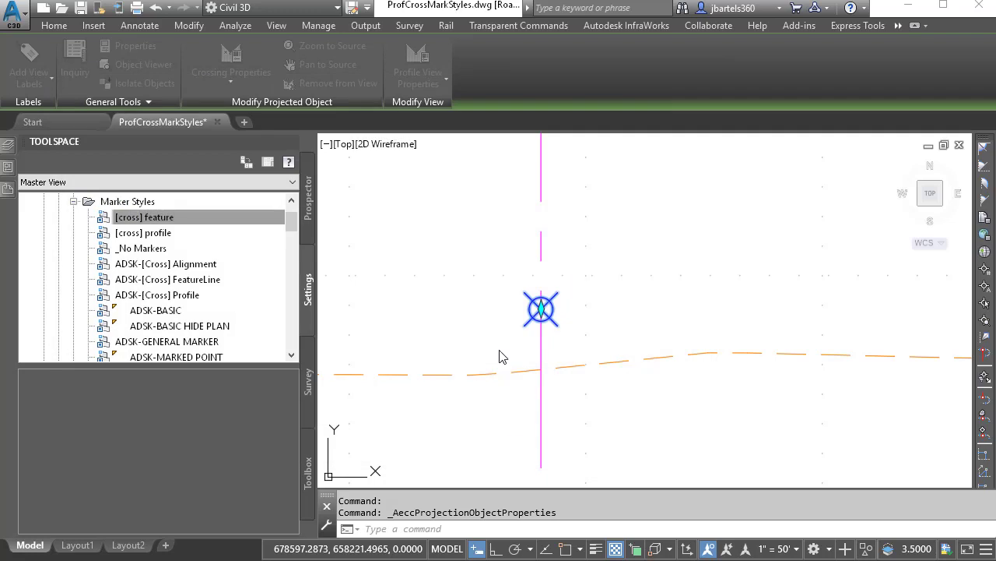
{"action": "key", "text": "Escape"}
{"action": "key", "text": "Escape"}
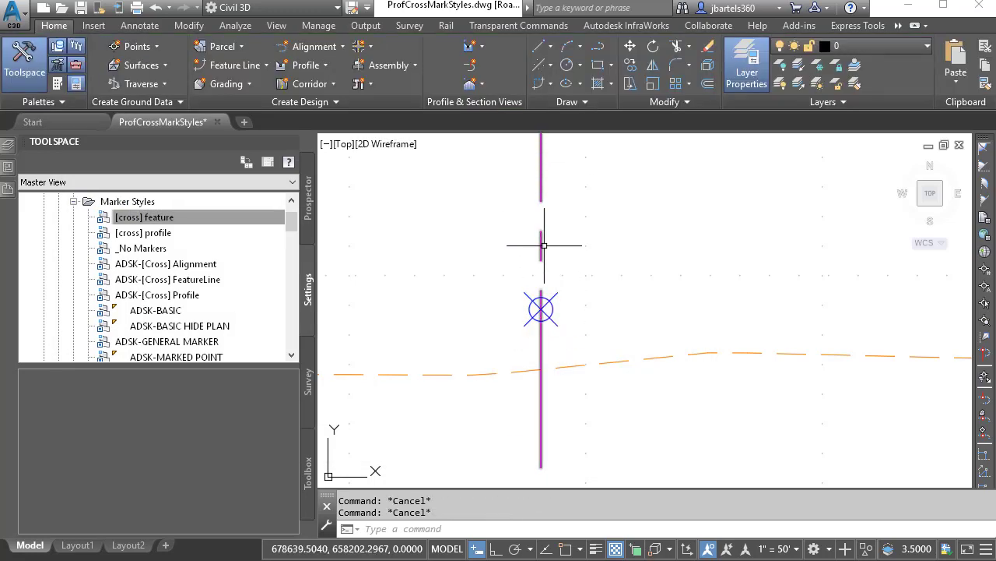
Copy the [cross] feature marker style again and rename the copy '[cross] alignment'
{"action": "left_click", "coordinate": [166, 217]}
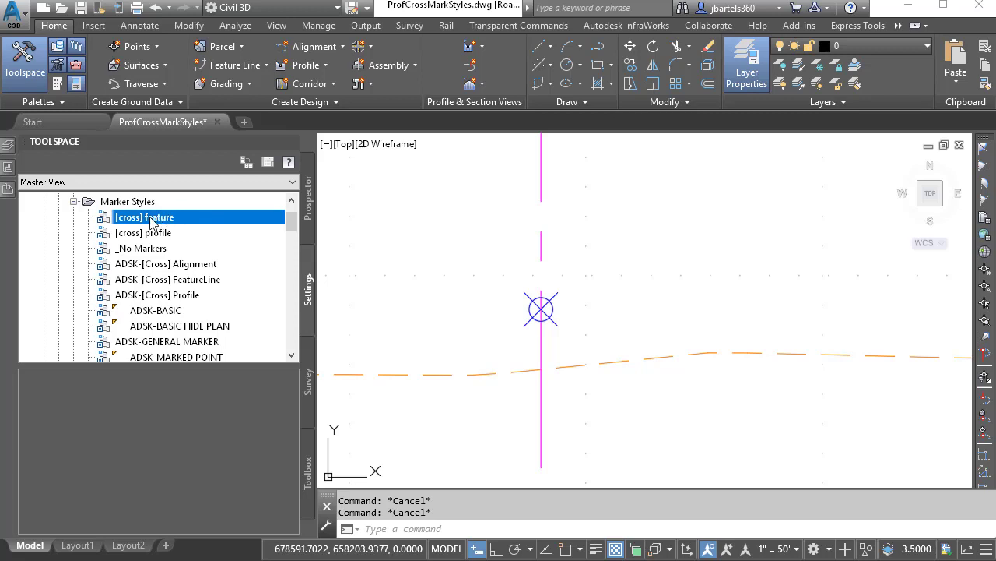
{"action": "right_click", "coordinate": [150, 218]}
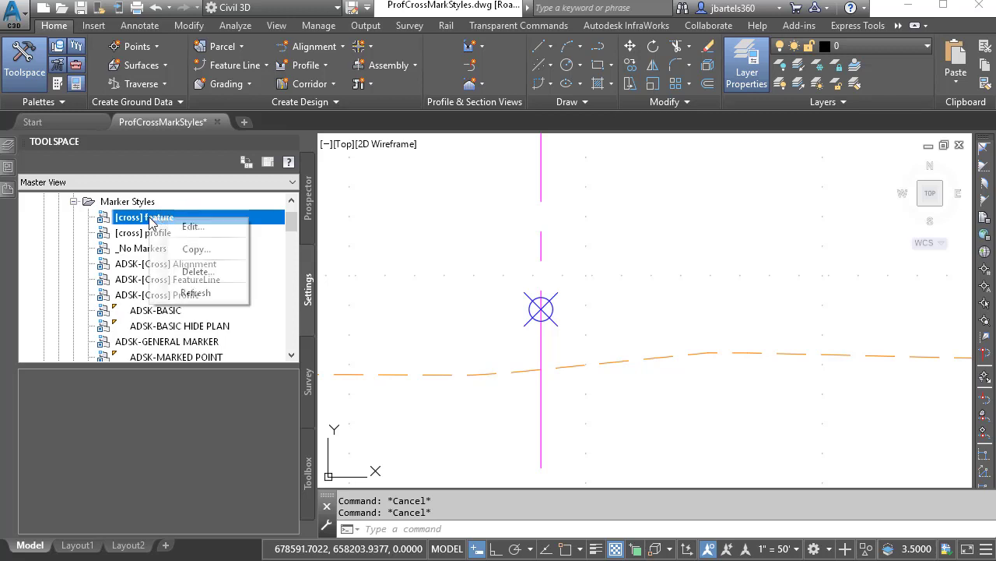
{"action": "left_click", "coordinate": [185, 250]}
{"action": "left_click", "coordinate": [140, 98]}
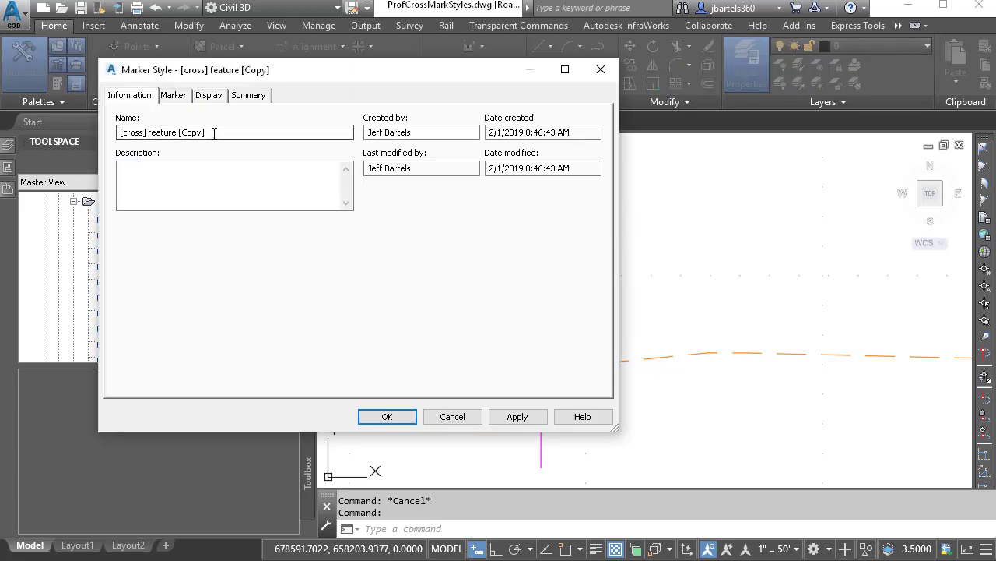
{"action": "left_click_drag", "start_coordinate": [205, 133], "coordinate": [149, 132]}
{"action": "type", "text": "all"}
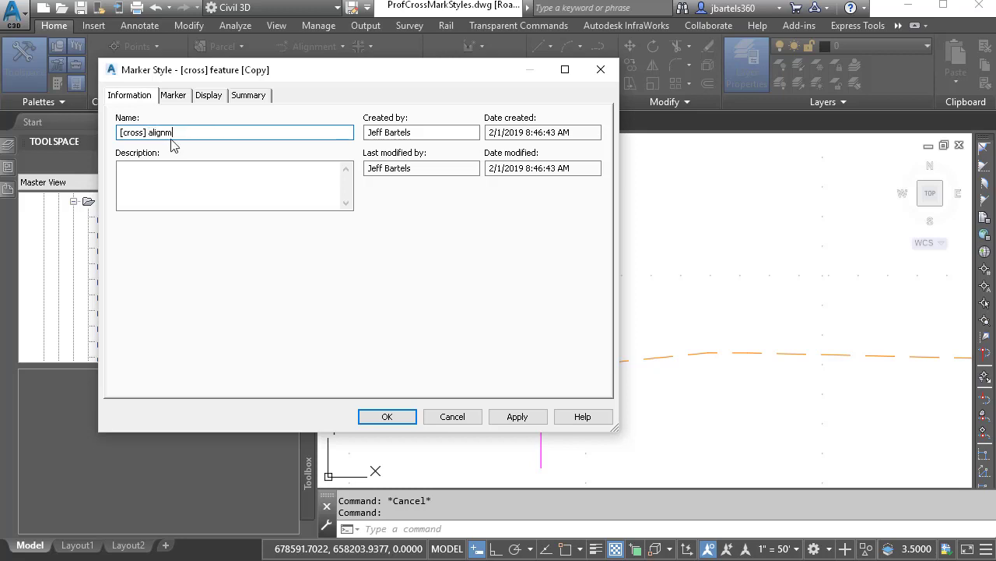
{"action": "type", "text": "ignment"}
Put the profile-view crossing line on layer PR-CENTERLINE-ROAD and save the style
{"action": "left_click", "coordinate": [172, 95]}
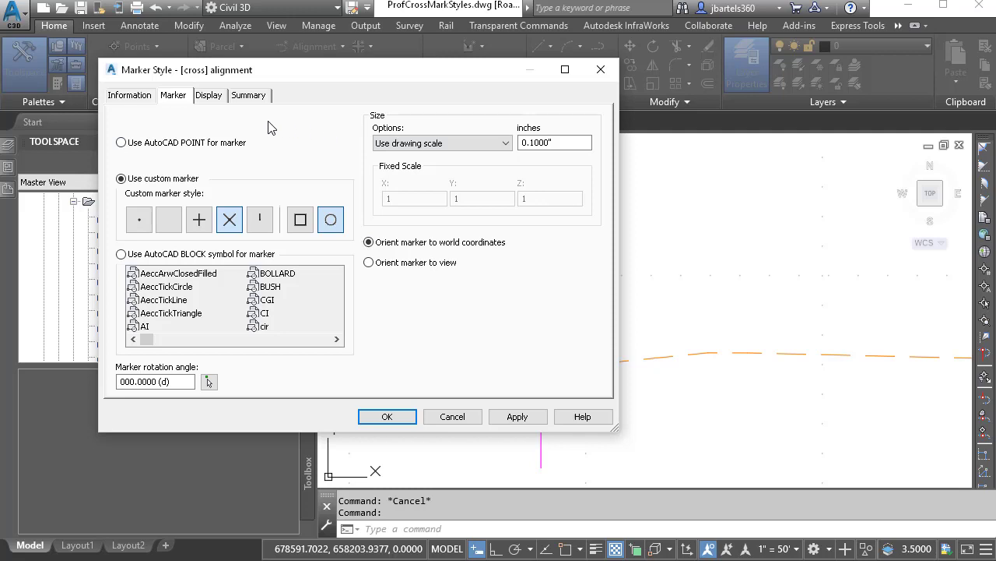
{"action": "left_click", "coordinate": [210, 95]}
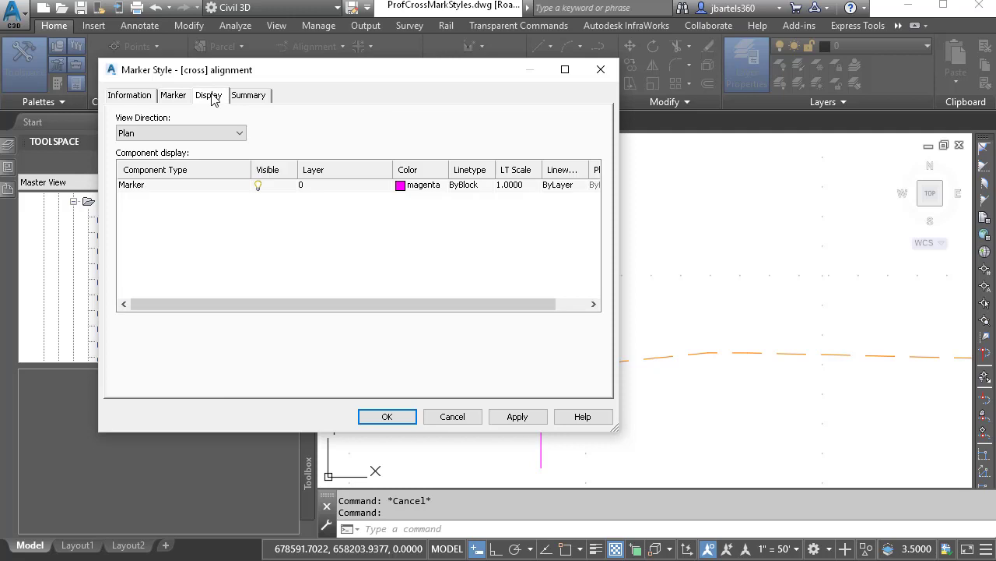
{"action": "left_click", "coordinate": [240, 132]}
{"action": "left_click", "coordinate": [190, 168]}
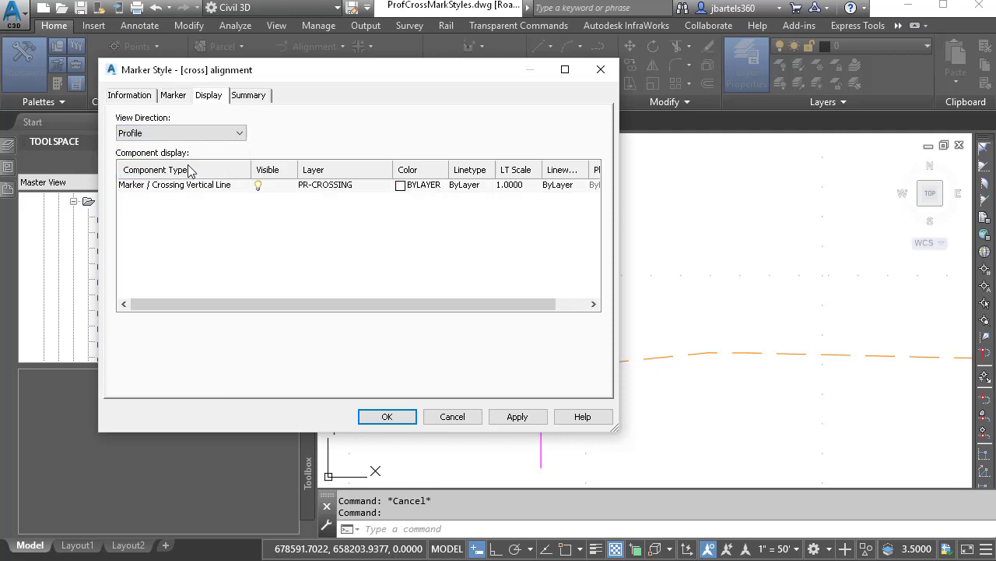
{"action": "left_click", "coordinate": [318, 187]}
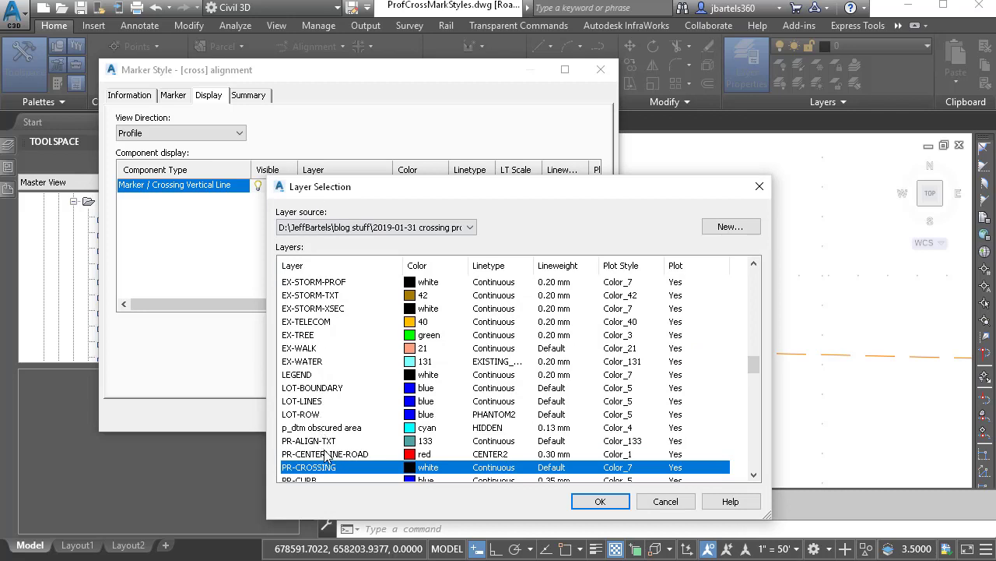
{"action": "left_click", "coordinate": [325, 454]}
{"action": "left_click", "coordinate": [589, 501]}
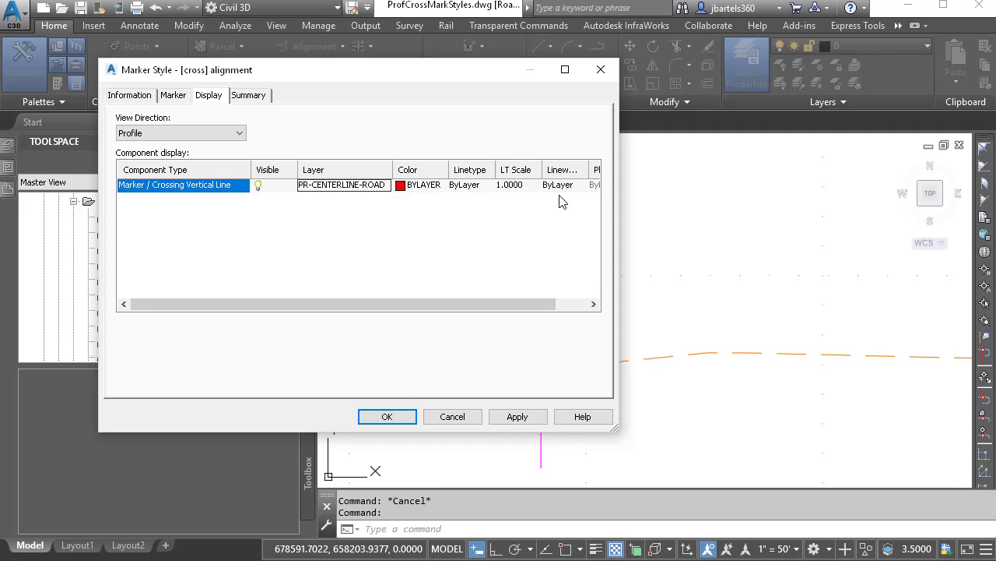
{"action": "left_click", "coordinate": [387, 416]}
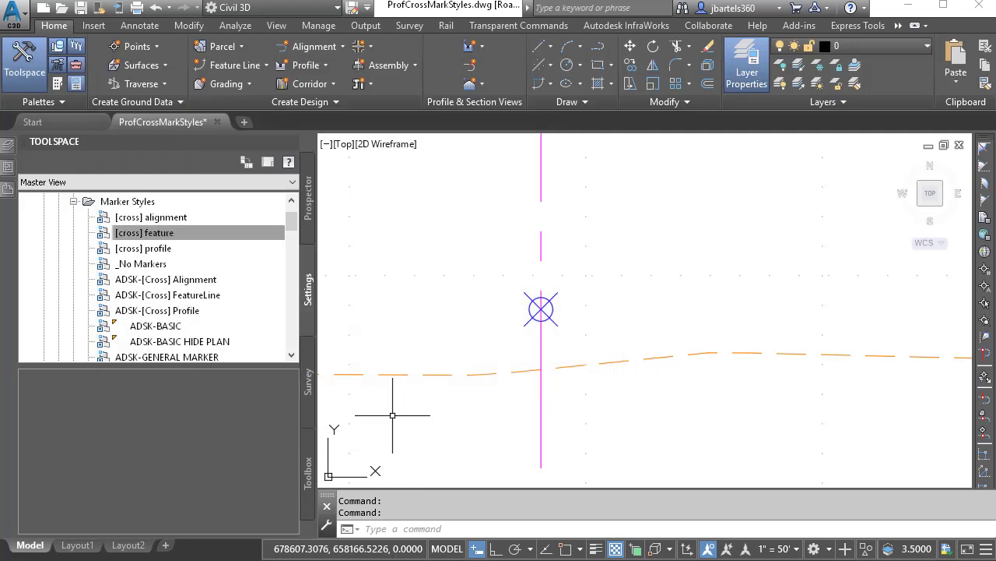
Set the Willow Lane crossing's marker style to [cross] alignment, turning its crossing line red
{"action": "left_click", "coordinate": [539, 201]}
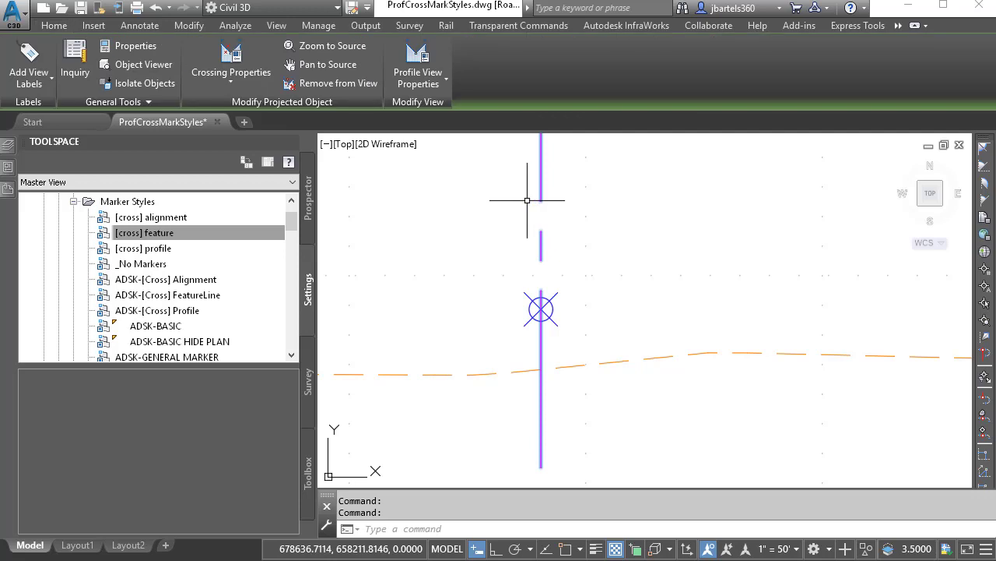
{"action": "left_click", "coordinate": [229, 57]}
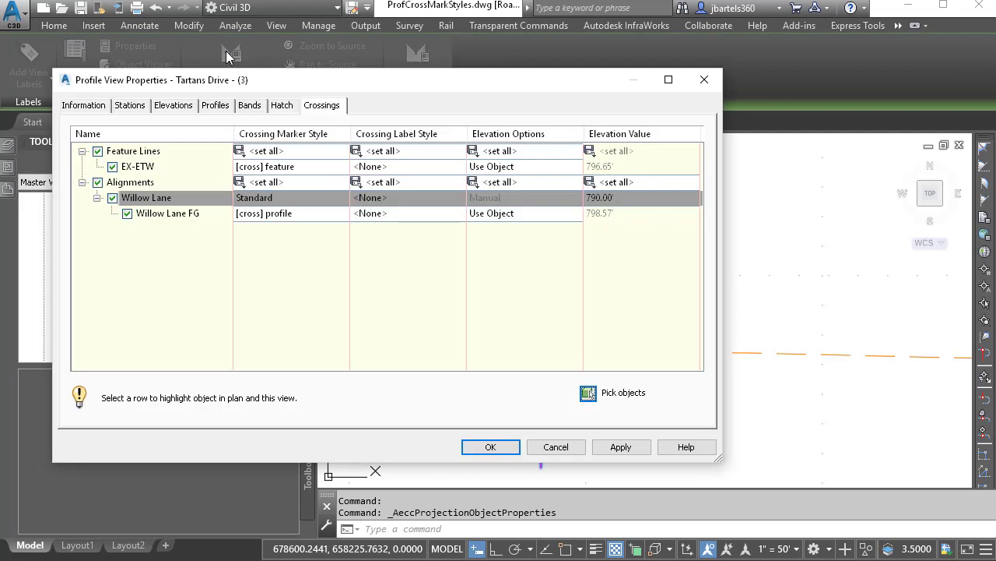
{"action": "left_click", "coordinate": [253, 198]}
{"action": "left_click", "coordinate": [223, 133]}
{"action": "scroll", "coordinate": [185, 234], "scroll_direction": "up", "scroll_amount": 3}
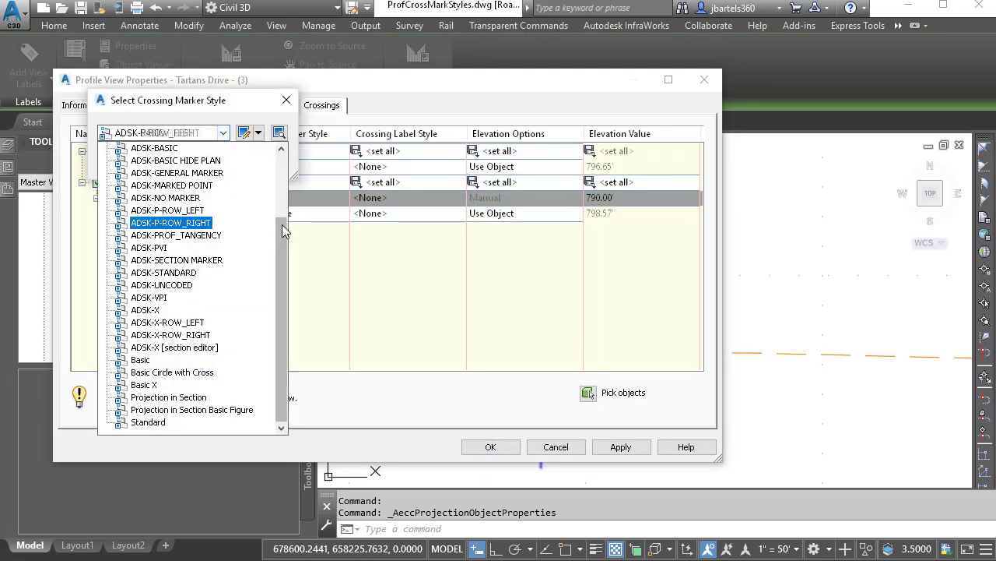
{"action": "left_click", "coordinate": [184, 155]}
{"action": "left_click", "coordinate": [129, 160]}
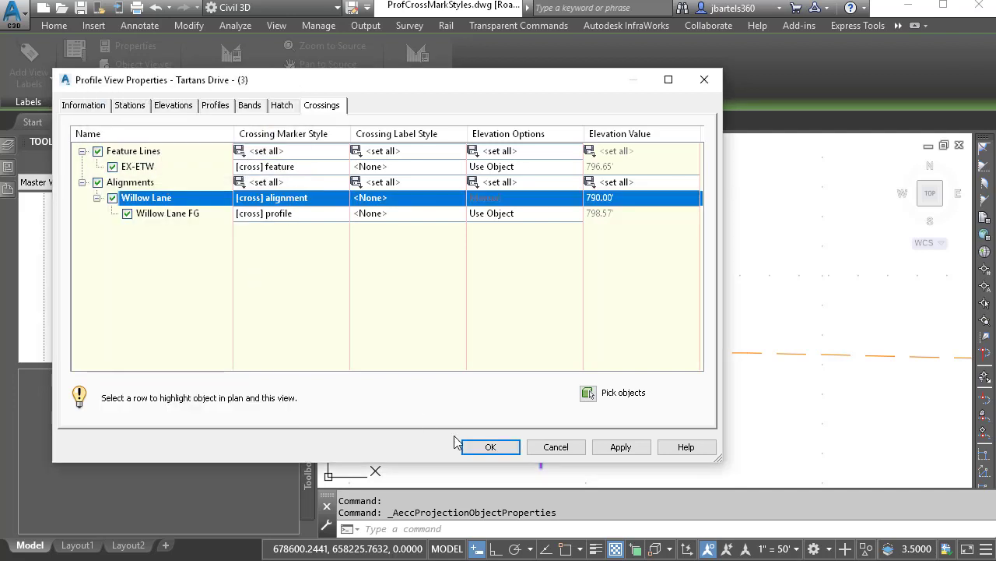
{"action": "left_click", "coordinate": [490, 446]}
{"action": "key", "text": "Escape"}
{"action": "key", "text": "Escape"}
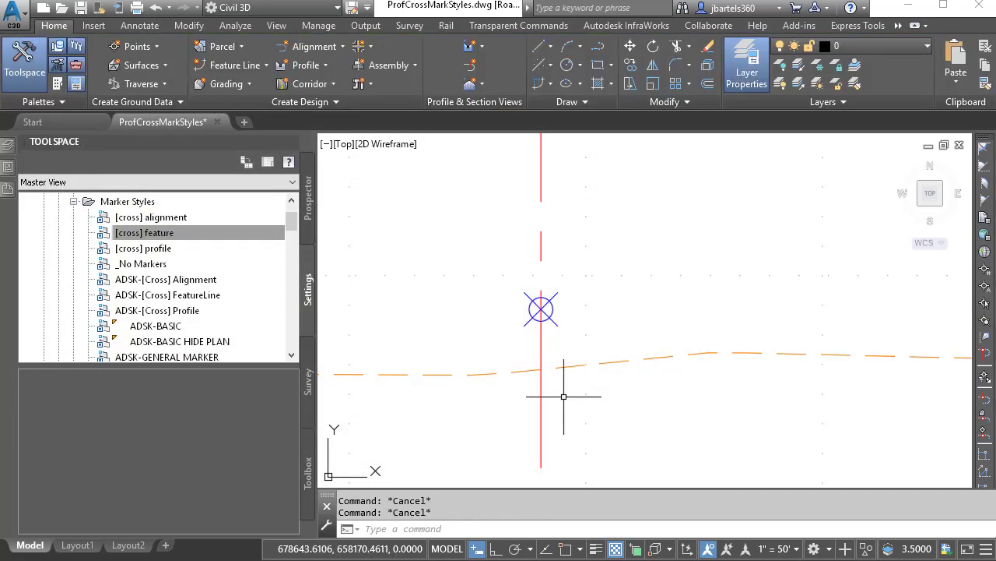
Zoom out and pan to see the red Willow Lane crossing line near station 9+00
{"action": "scroll", "coordinate": [563, 396], "scroll_direction": "down", "scroll_amount": 3}
{"action": "mouse_move", "coordinate": [563, 396]}
{"action": "middle_mouse_down"}
{"action": "mouse_move", "coordinate": [615, 397]}
{"action": "mouse_move", "coordinate": [614, 375]}
{"action": "middle_mouse_up"}
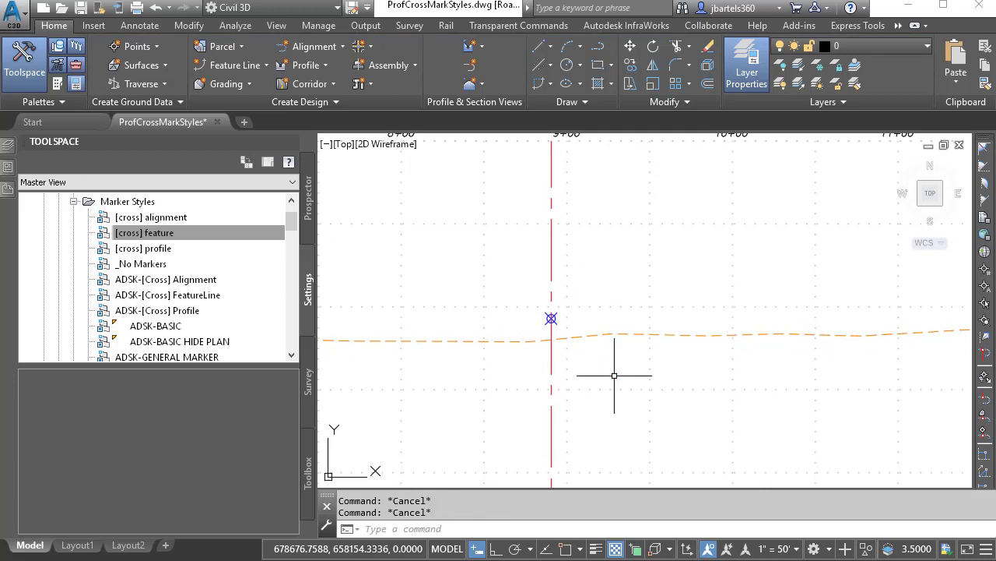